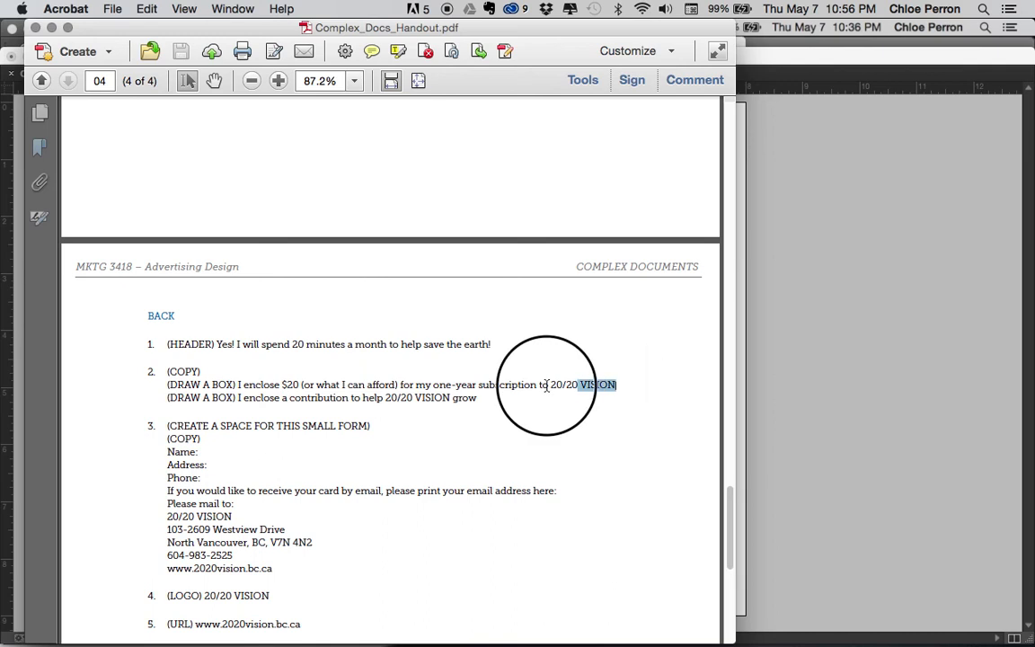
Copy the two "I enclose" lines from the PDF handout, switch to InDesign, and paste them into a new text frame low on the right-hand page.
click(414, 386)
mouse_move(476, 397)
mouse_down()
mouse_move(432, 385)
mouse_move(169, 385)
mouse_up()
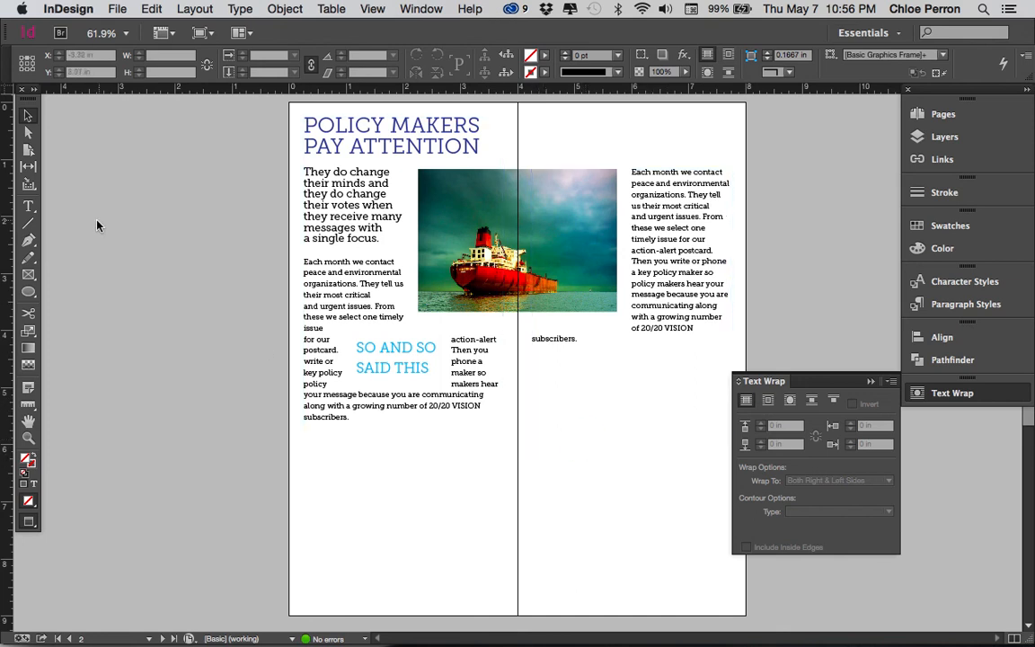
click(28, 206)
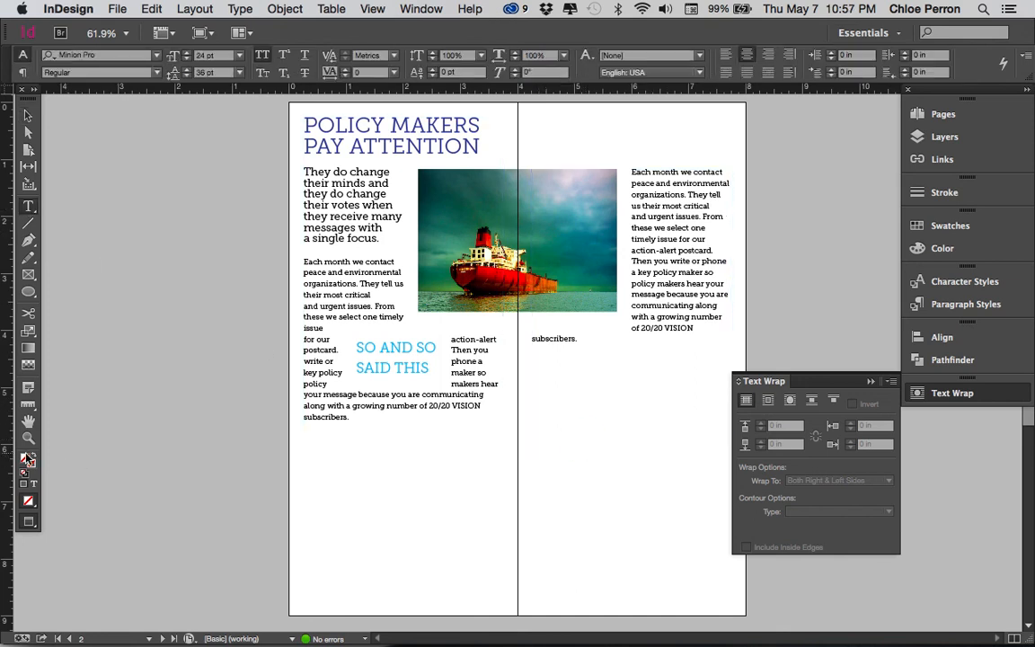
key(w)
scroll(605, 409, down, 1)
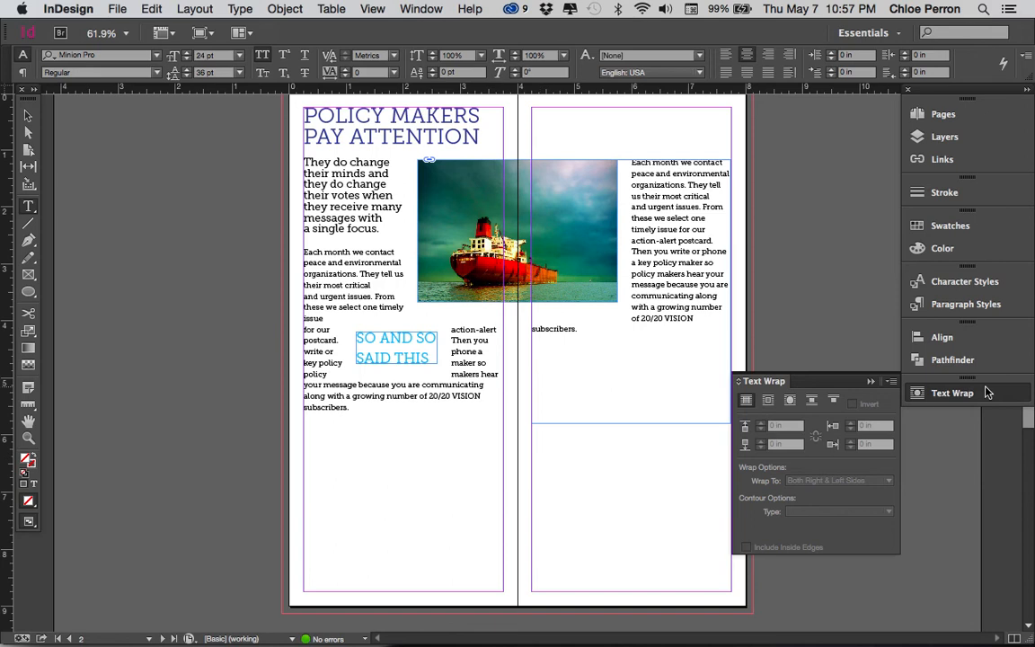
click(984, 393)
drag(533, 439, 730, 574)
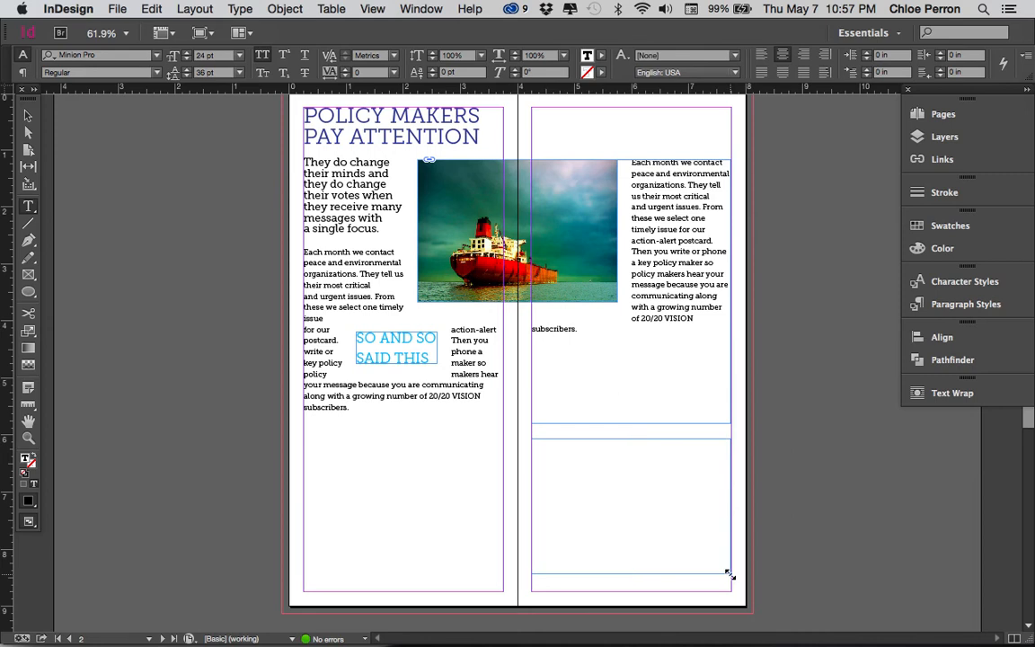
key(super+v)
Apply the Copy paragraph style to all of the pasted "I enclose" text.
click(634, 473)
click(948, 306)
click(768, 337)
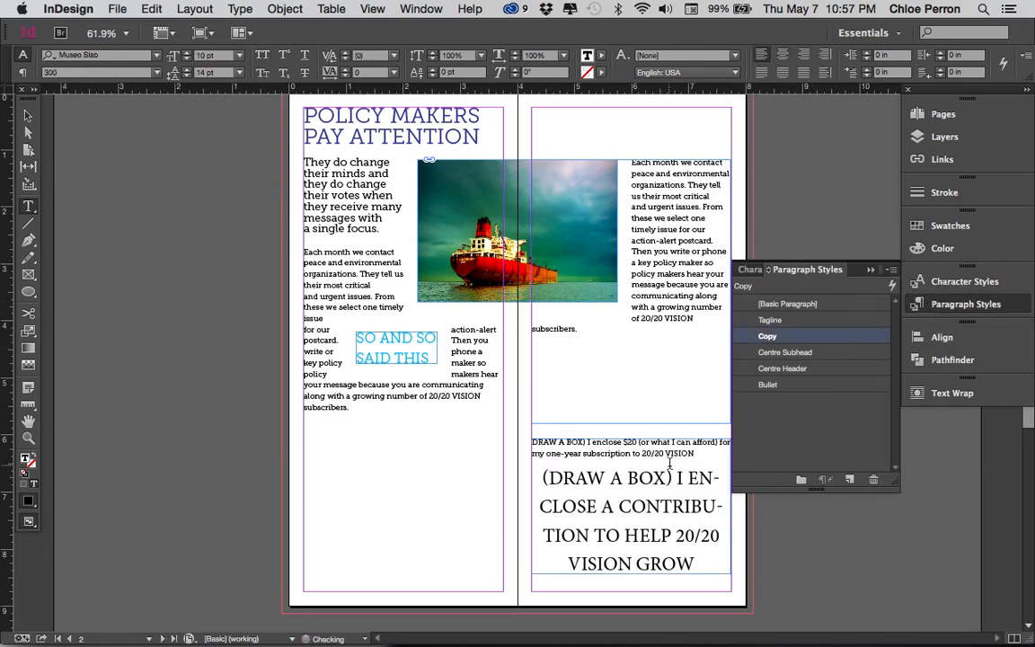
click(533, 440)
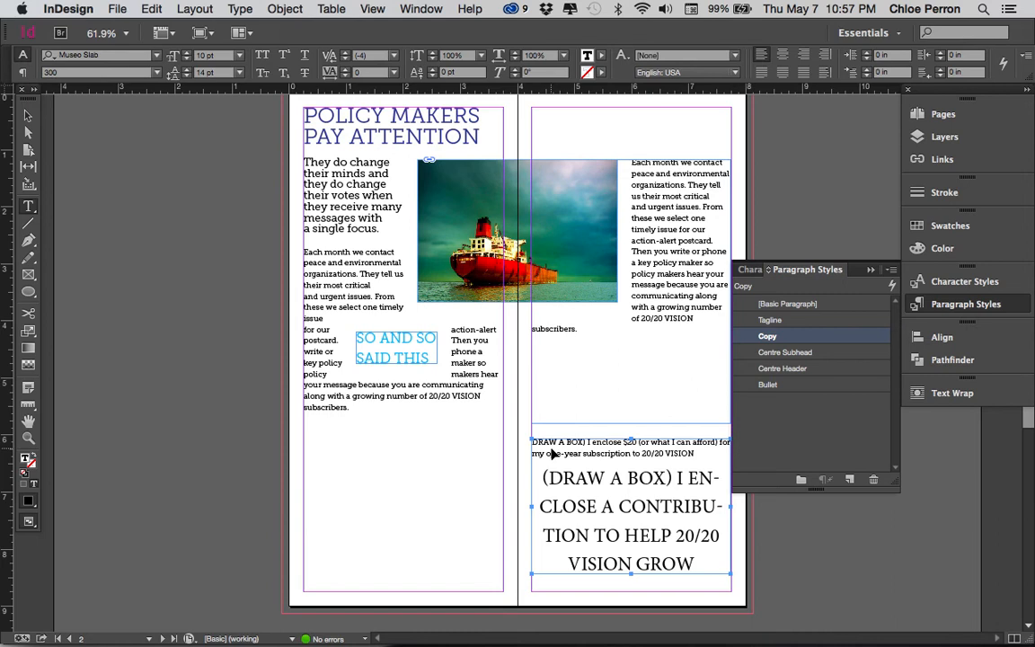
key(super+a)
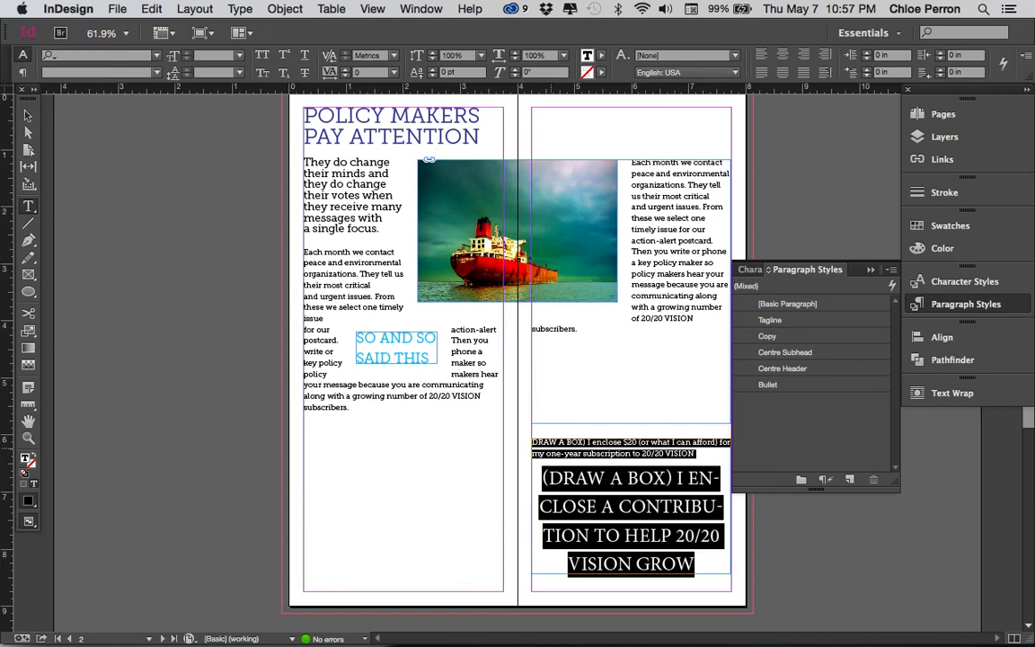
click(780, 338)
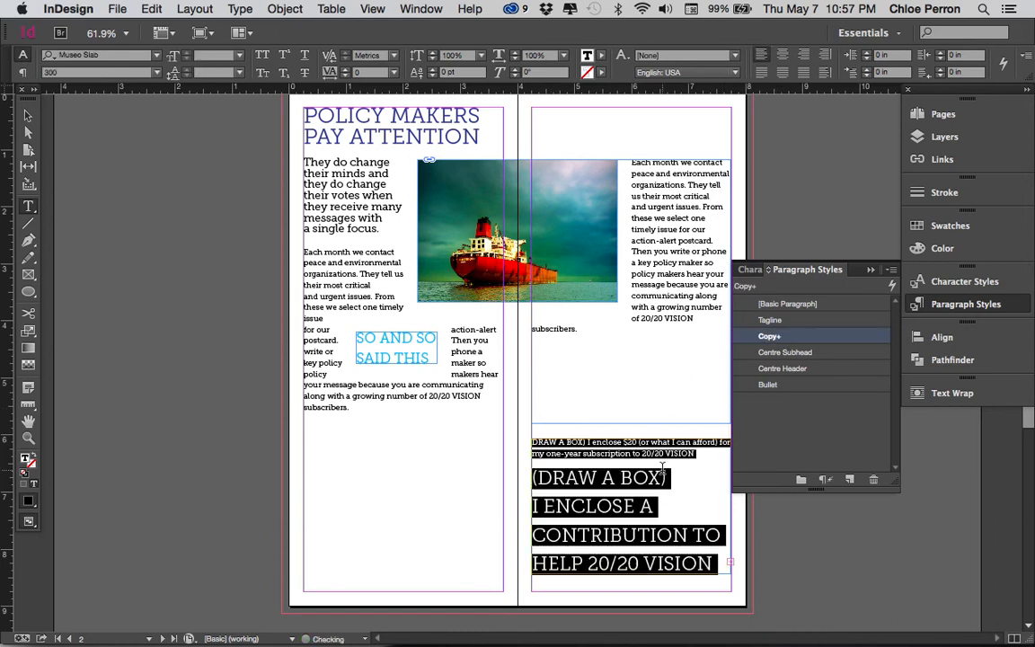
Try clearing the pasted text's overrides by reapplying the Copy style, and undo it.
alt+click(811, 338)
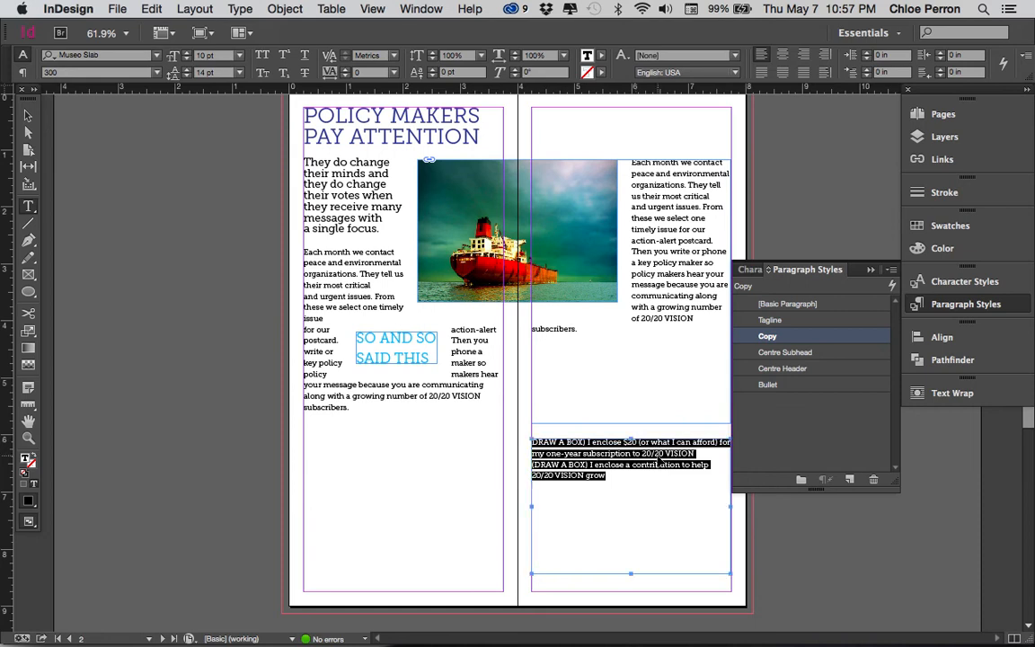
key(super+z)
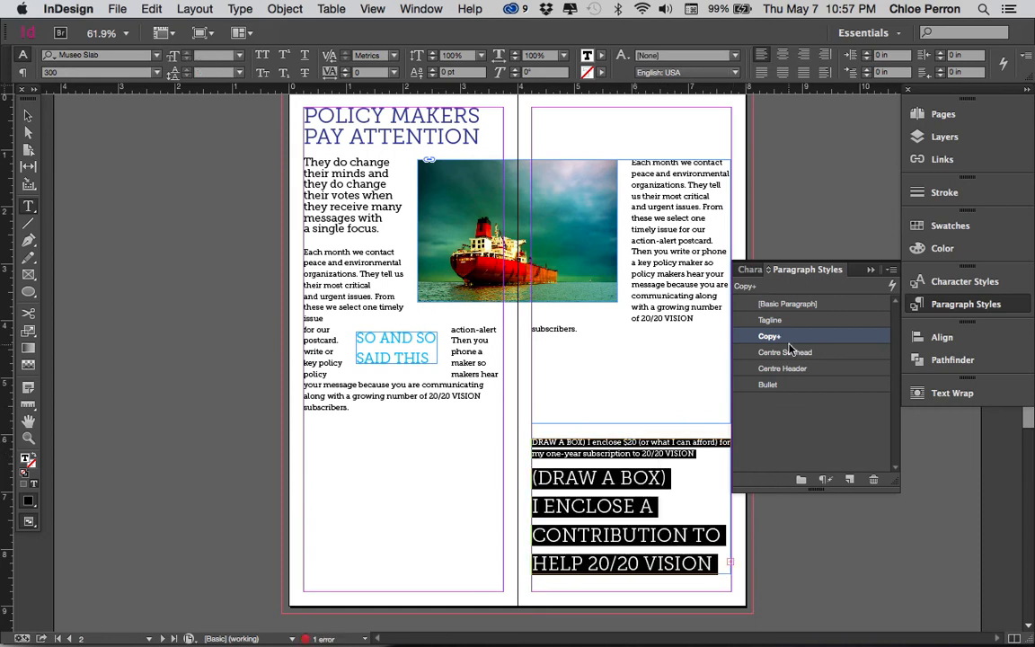
click(632, 461)
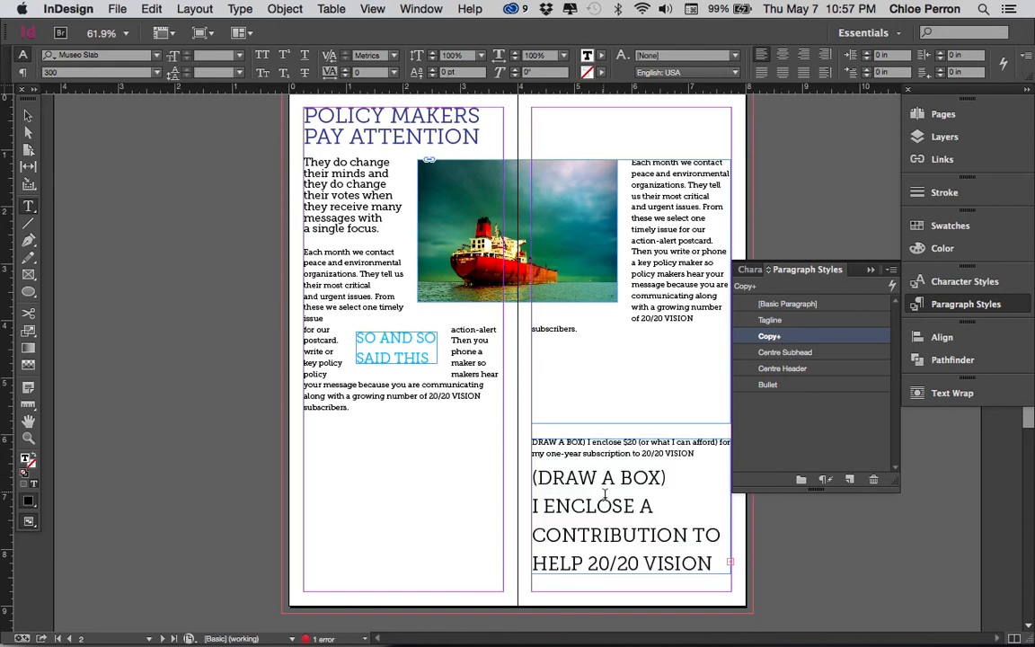
click(832, 339)
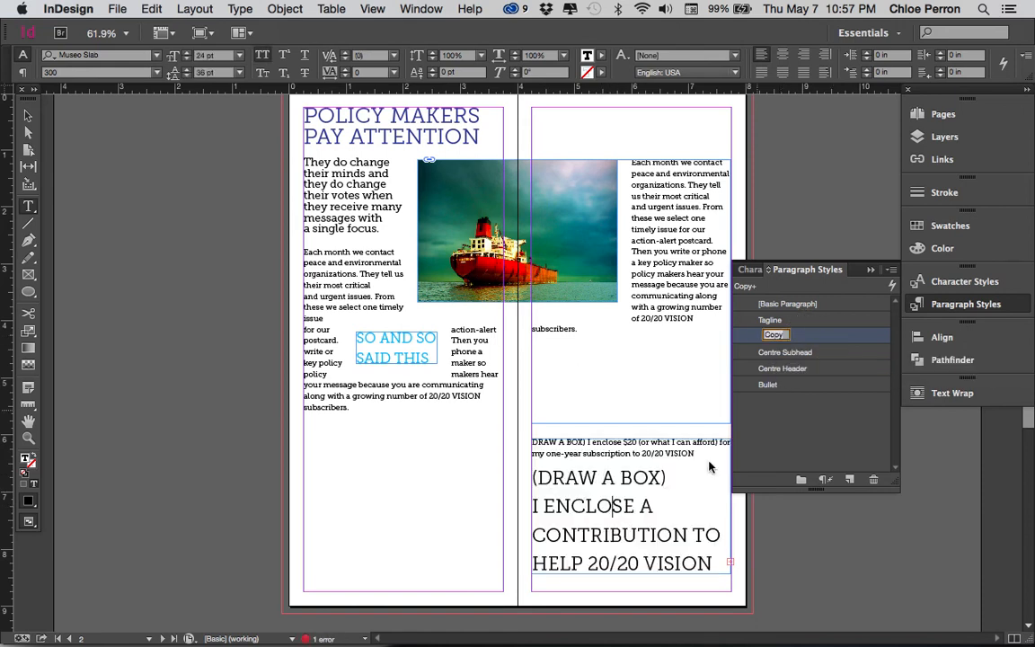
Reapply the Copy paragraph style to all of the pasted text, clearing its local overrides.
click(642, 506)
key(super+a)
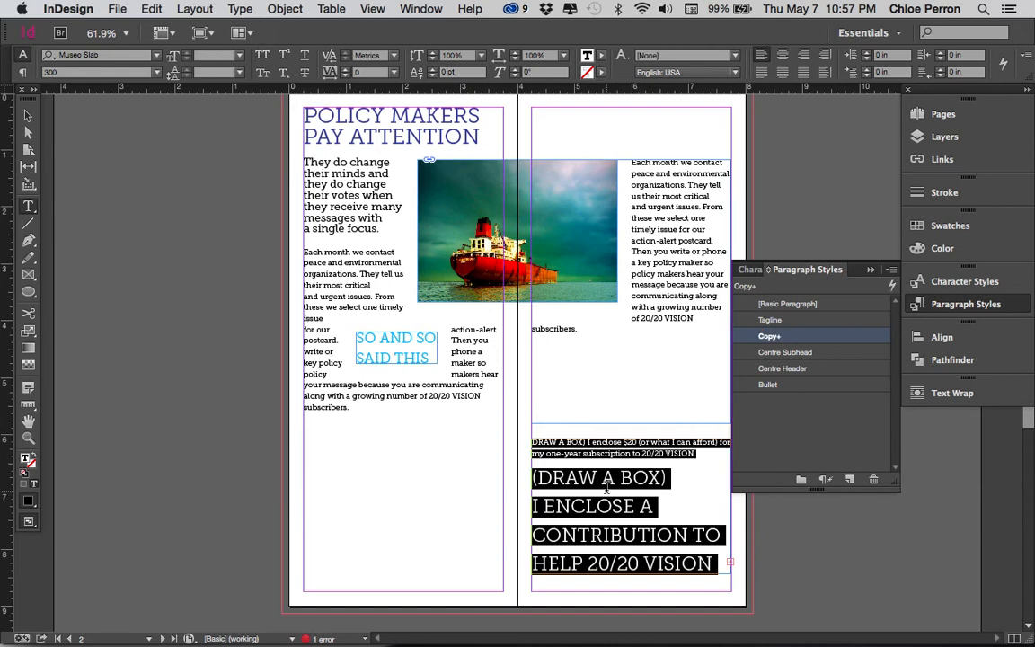
alt+click(828, 338)
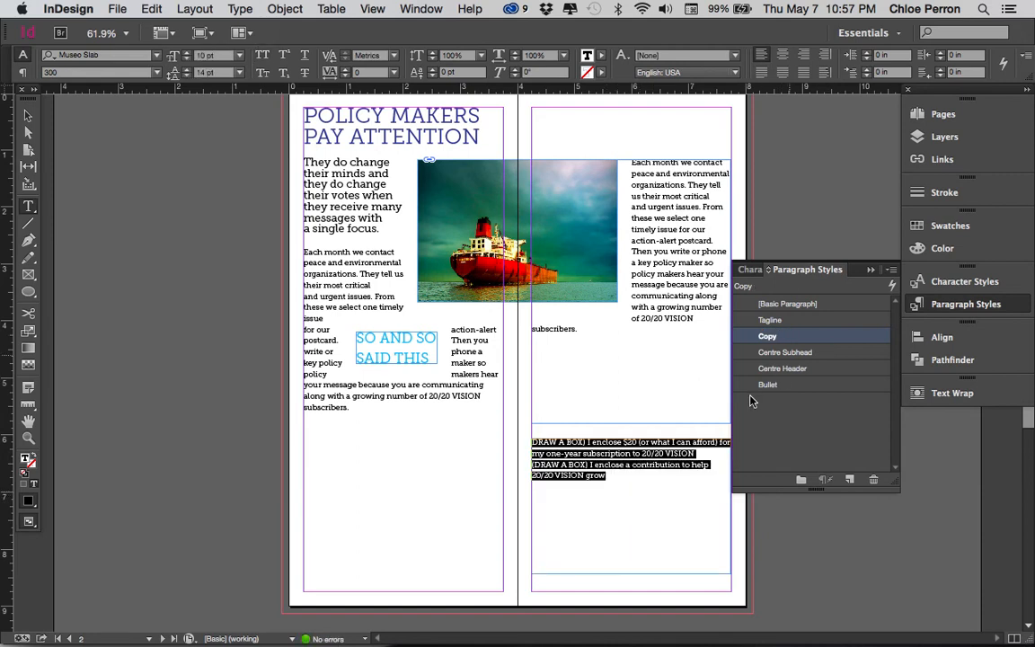
click(632, 477)
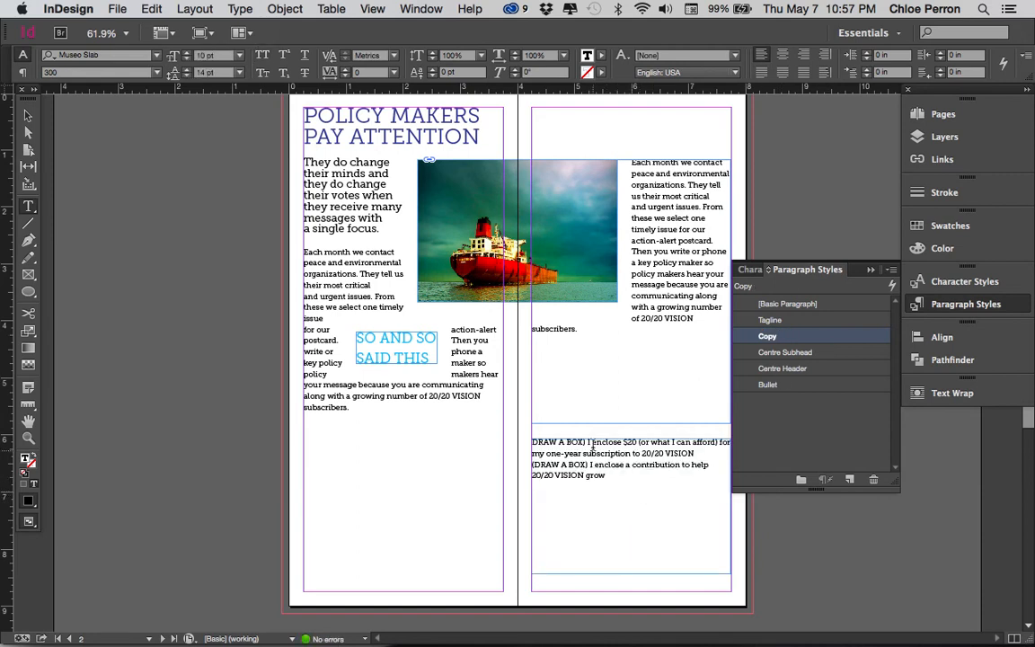
Delete the "DRAW A BOX" placeholders, including their parentheses, from the start of both "I enclose" lines.
drag(590, 443, 529, 445)
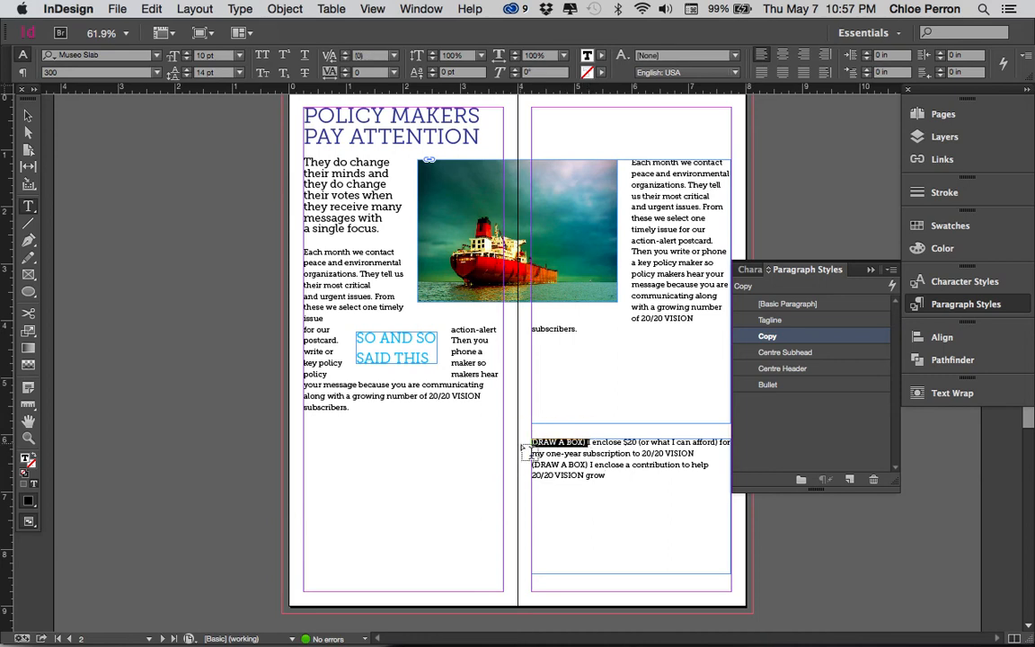
key(BackSpace)
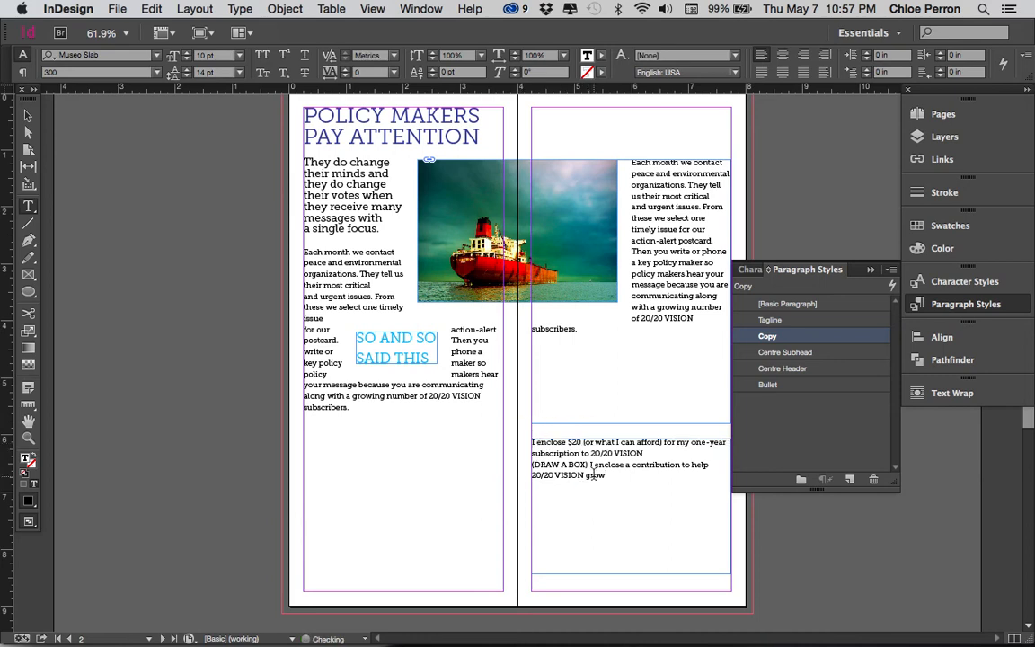
drag(591, 467, 513, 474)
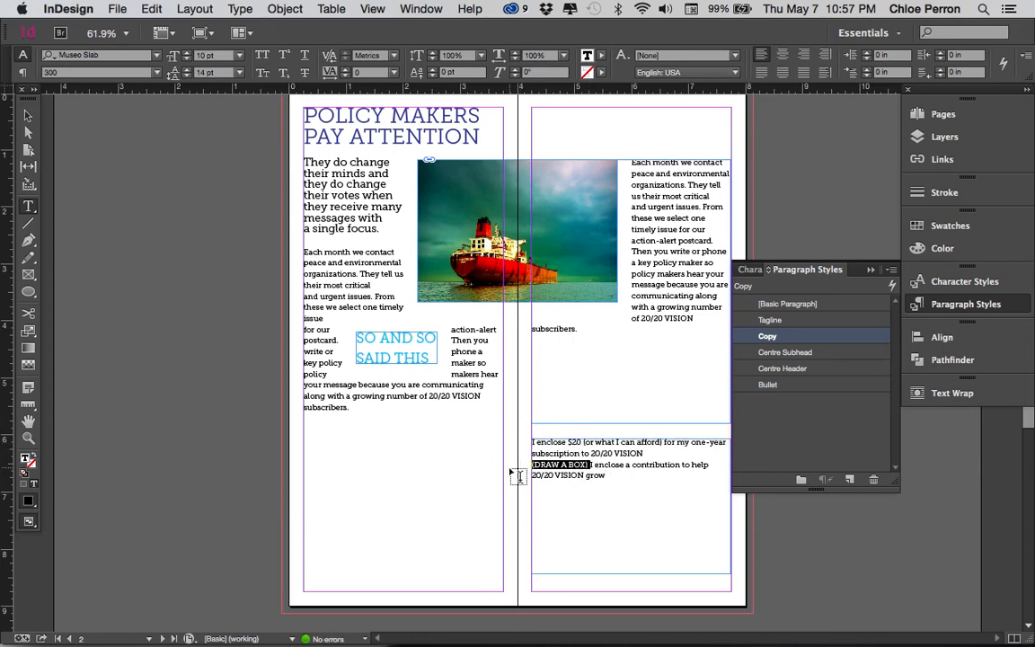
key(BackSpace)
click(507, 473)
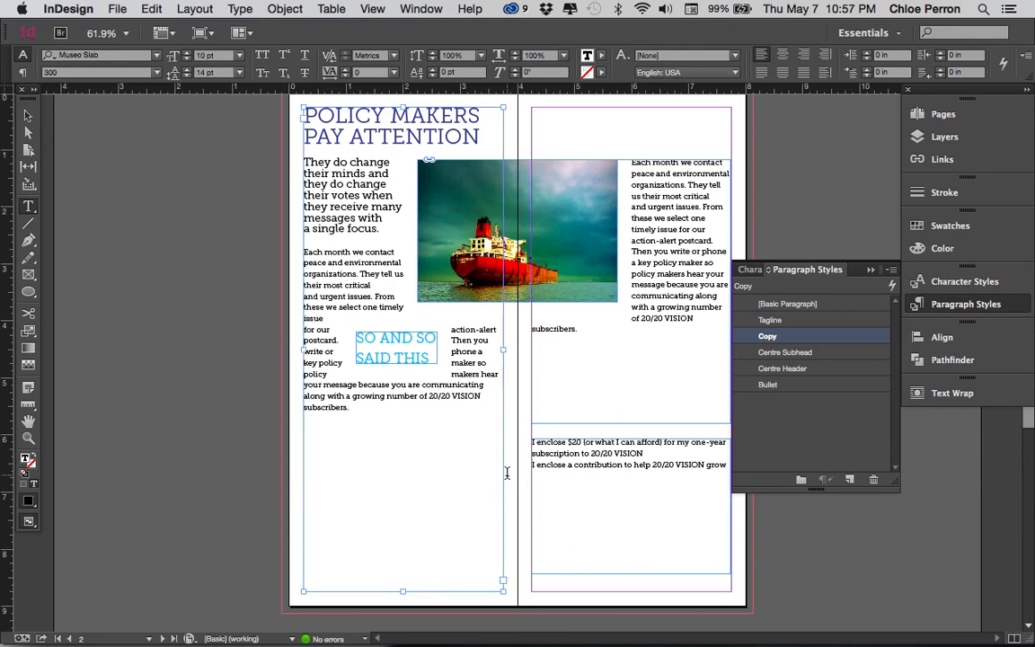
Draw a circular placeholder frame about 1.07 in across above the "I enclose" text, and delete it.
scroll(507, 473, down, 1)
key(Escape)
drag(511, 411, 699, 606)
click(970, 310)
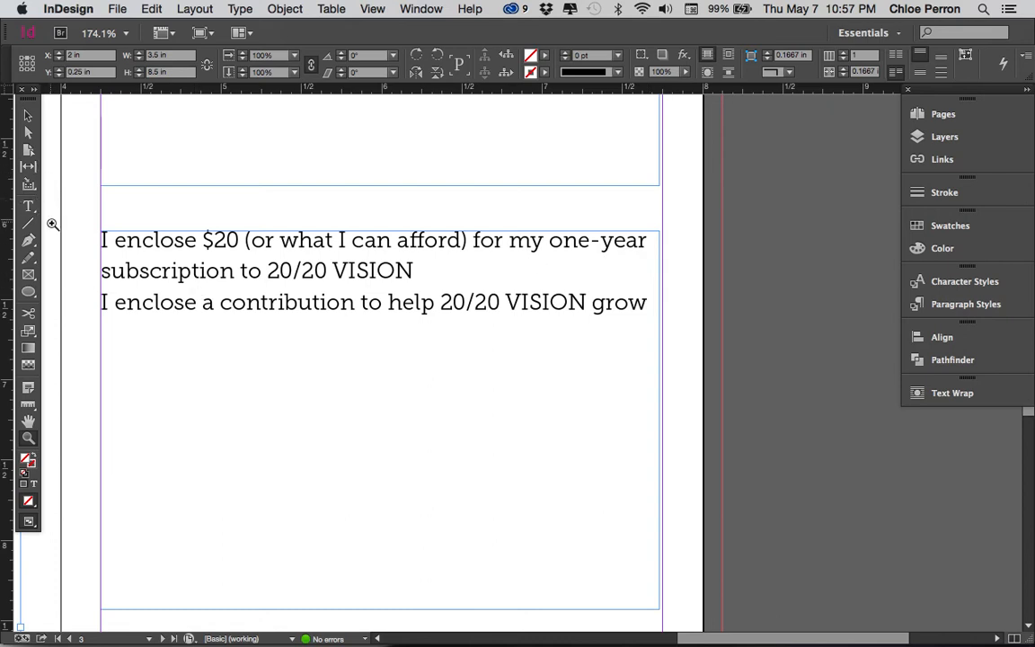
click(30, 293)
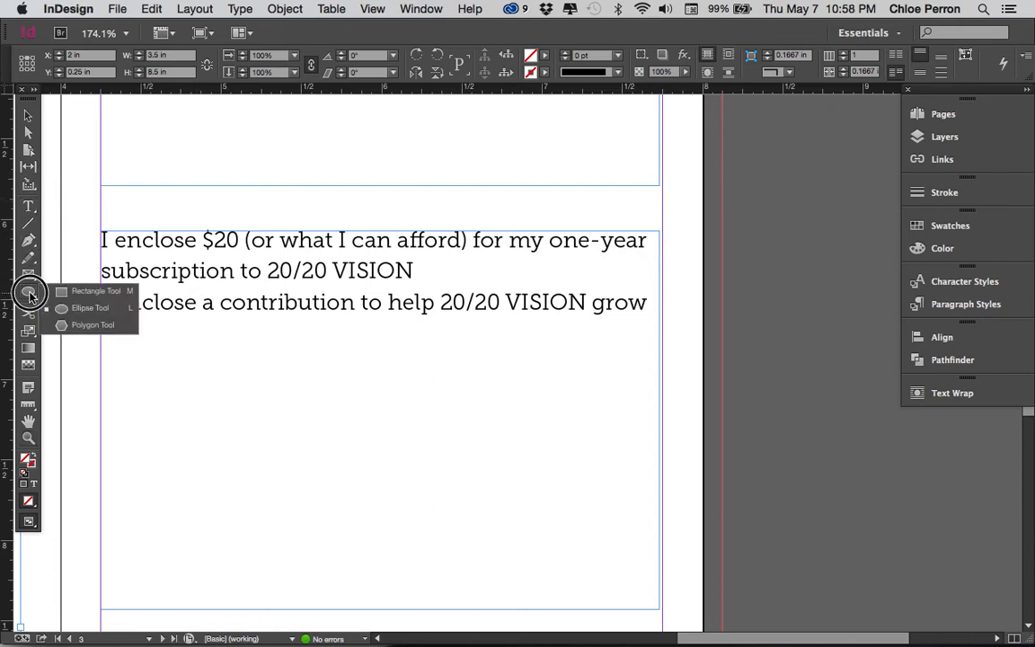
click(27, 275)
drag(28, 275, 71, 310)
scroll(230, 259, up, 5)
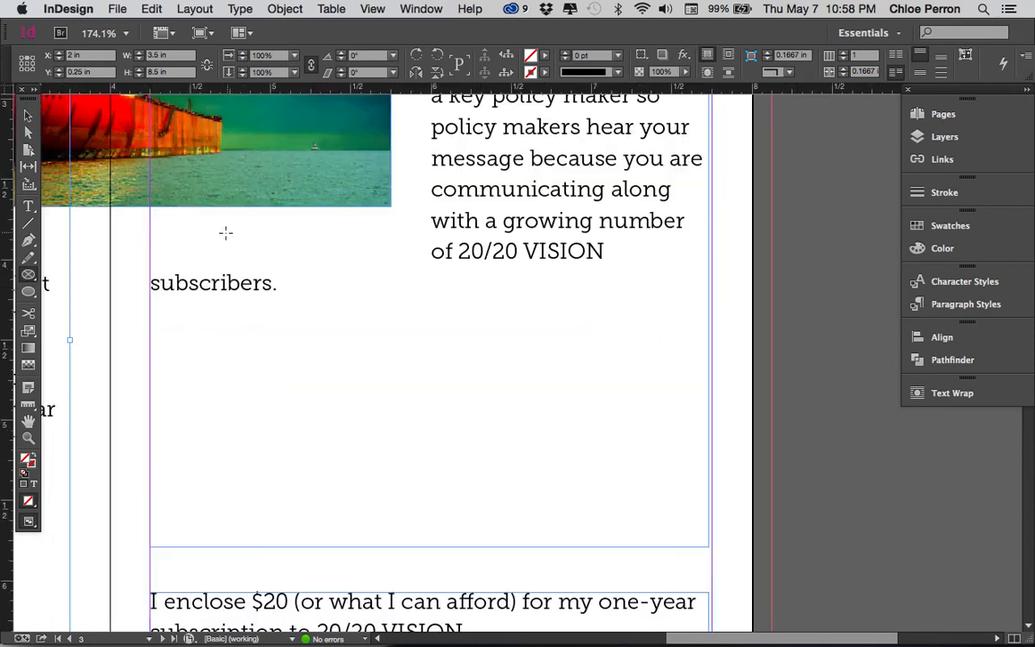
drag(337, 392, 546, 568)
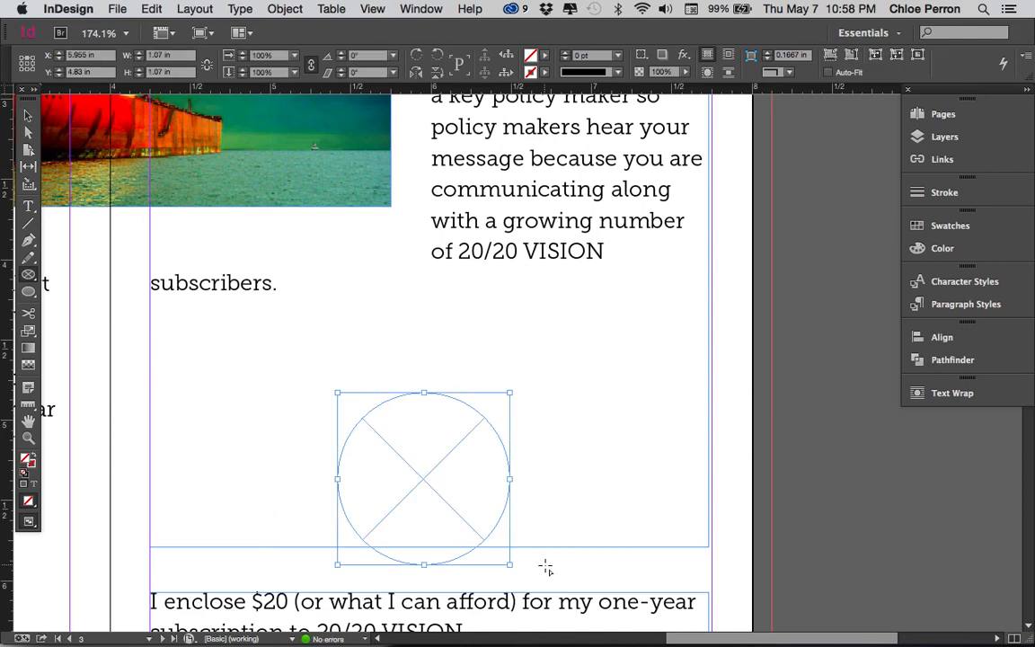
scroll(486, 488, down, 5)
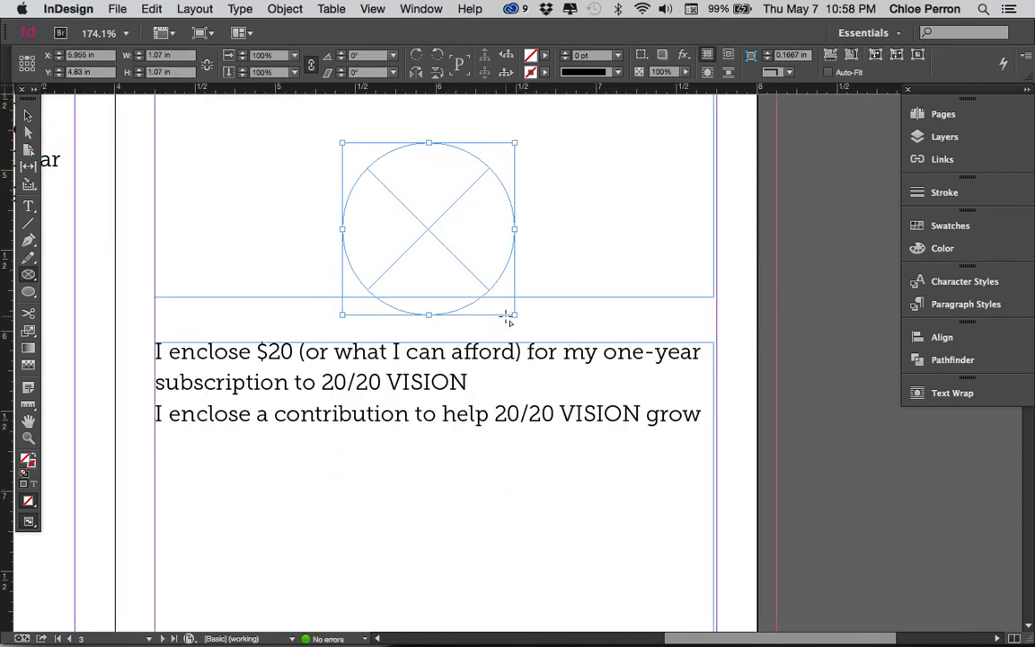
key(Delete)
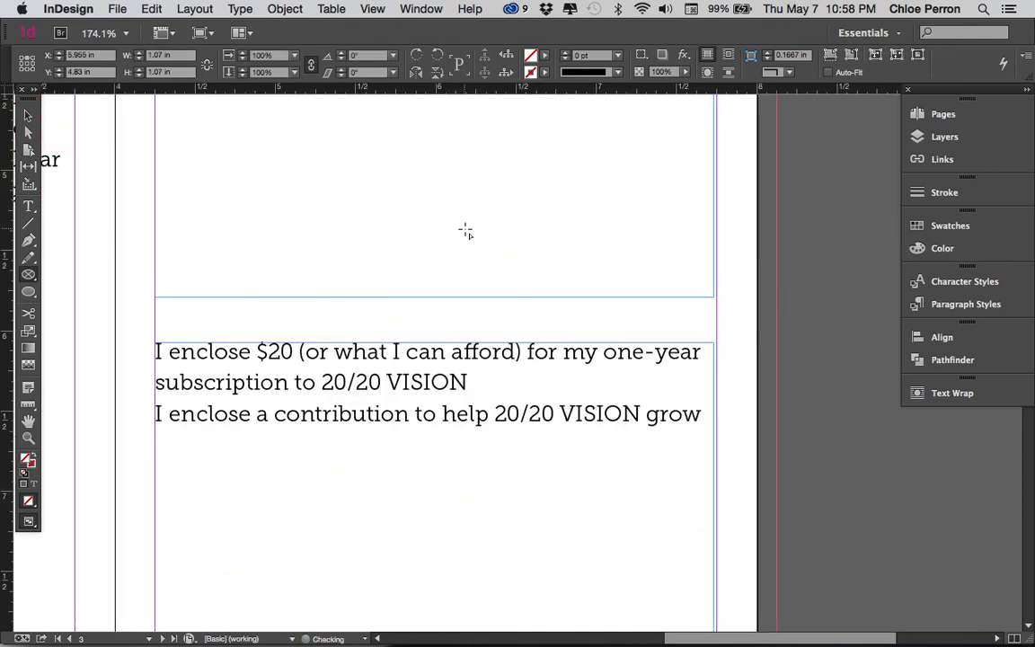
Draw a circle about 0.74 in across with the Ellipse tool, fill it with black, and delete it.
click(28, 292)
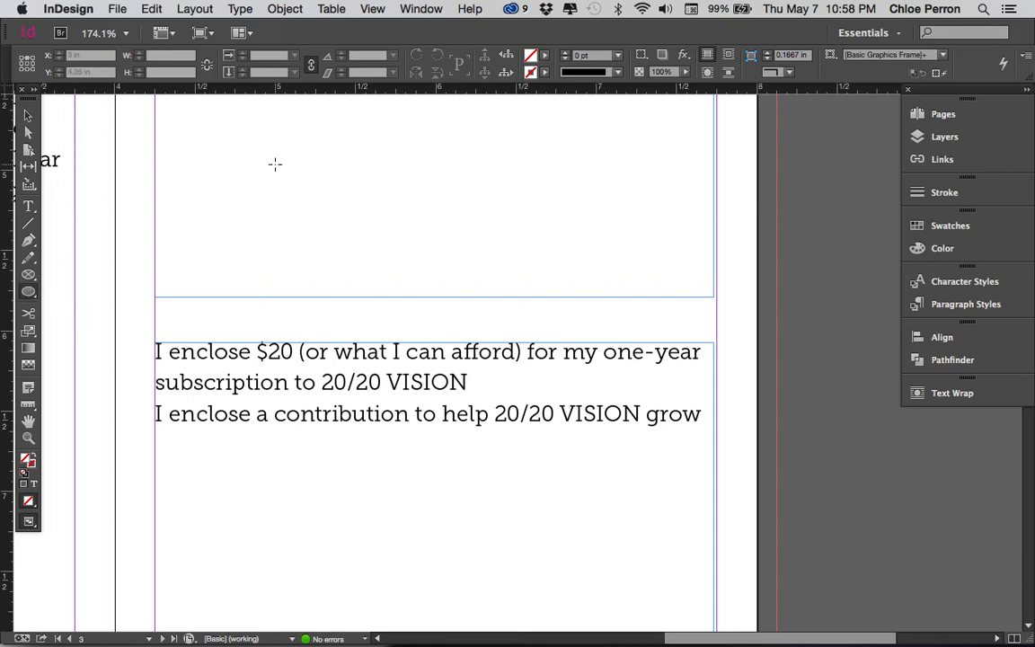
drag(298, 178, 434, 298)
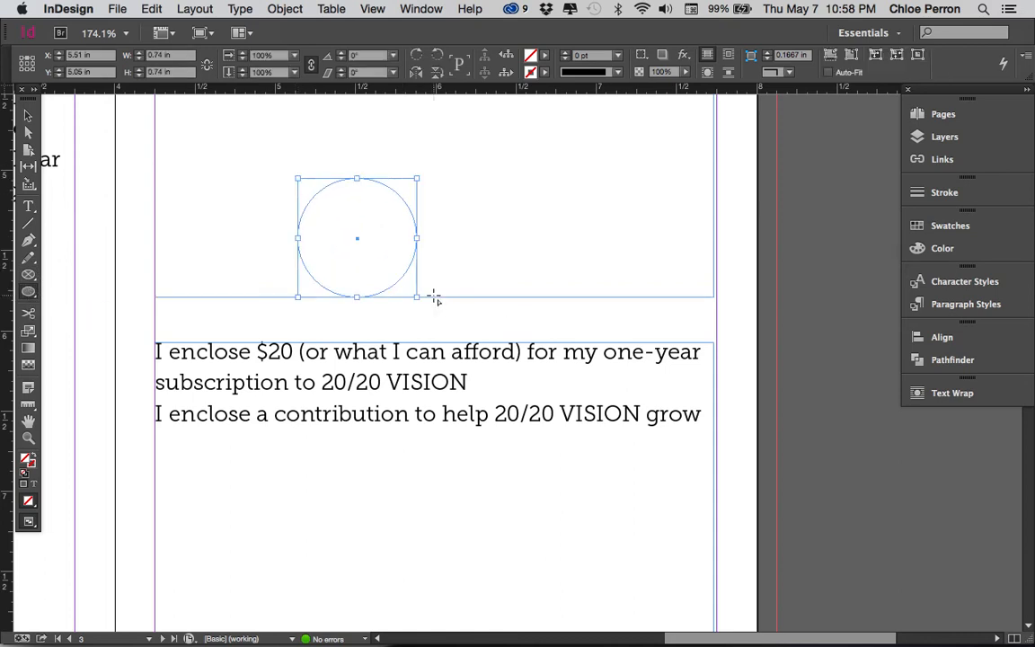
click(979, 250)
click(754, 284)
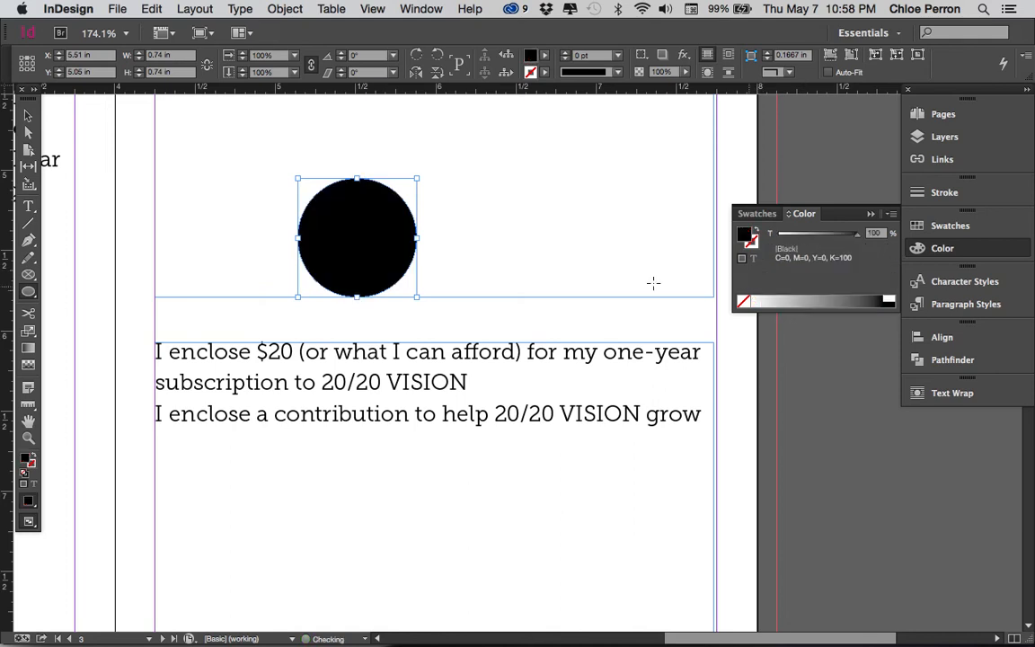
key(Delete)
Draw a square about 0.1 in wide and two larger rectangles above the "I enclose" text, and delete the largest one.
drag(27, 292, 81, 294)
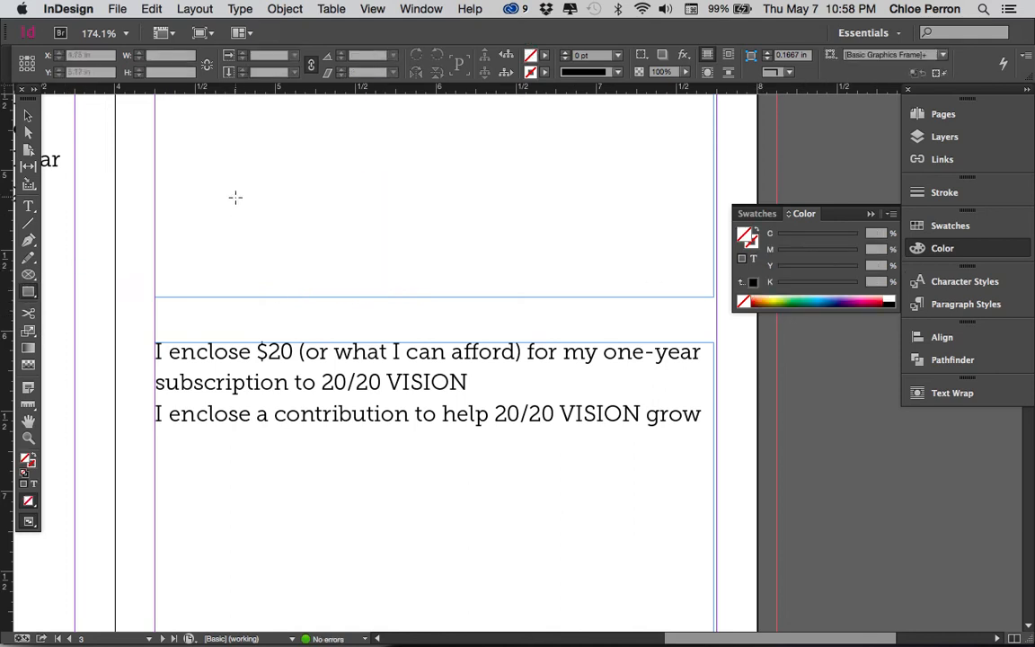
drag(236, 197, 250, 214)
drag(308, 180, 387, 217)
drag(432, 183, 505, 257)
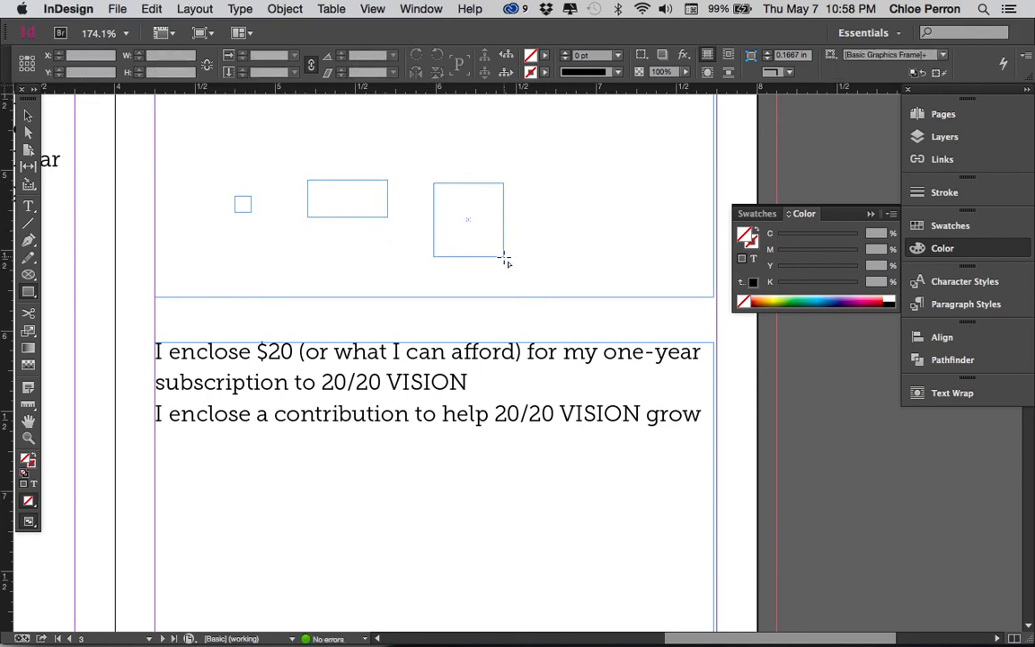
key(Delete)
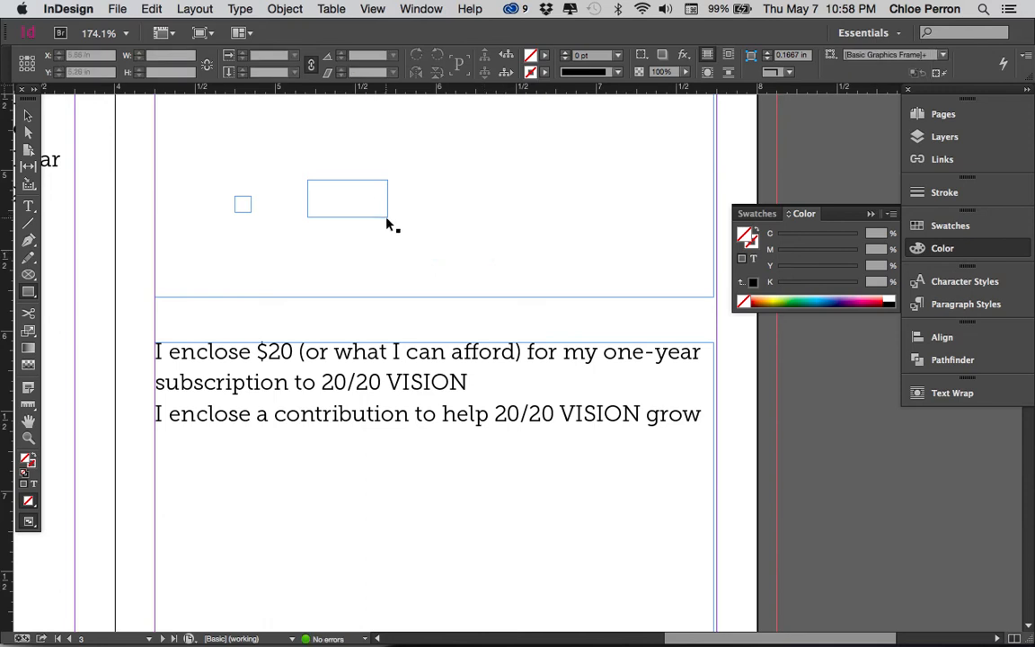
Shorten the upper text frame so it ends above the drawn shapes, and delete the wide rectangle.
click(387, 220)
key(v)
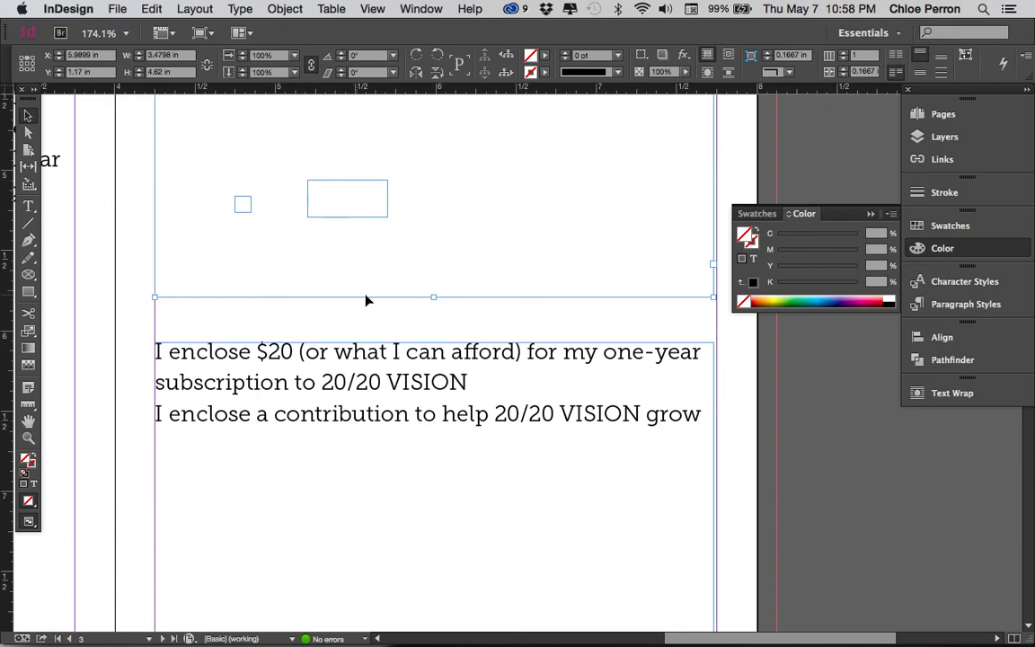
drag(432, 297, 421, 157)
click(388, 216)
key(BackSpace)
Give the small square above the "I enclose" text a 0.25 pt stroke.
click(249, 204)
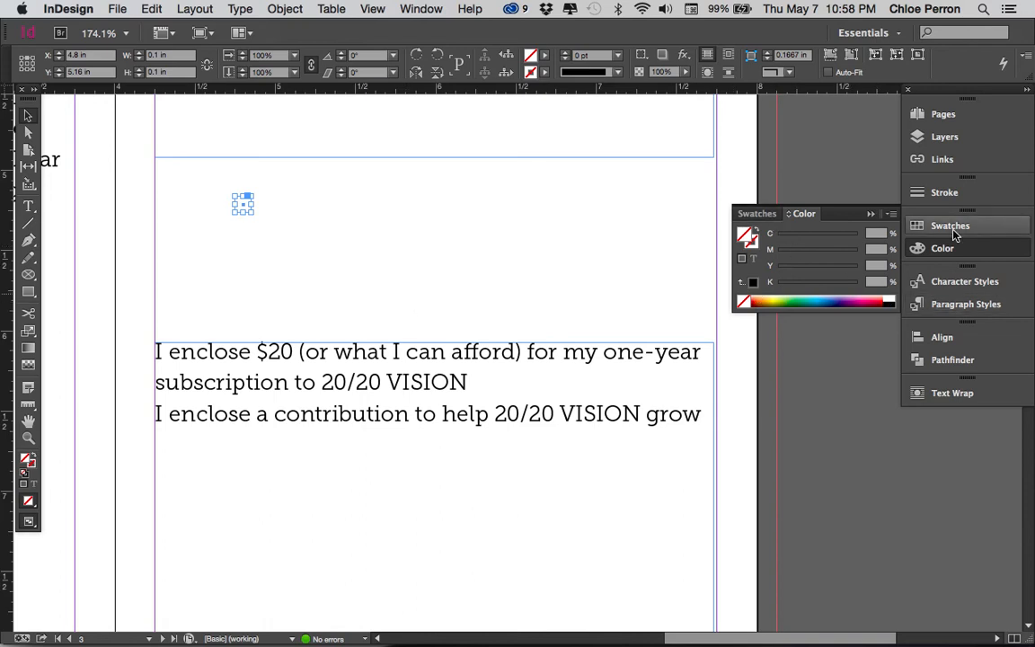
click(951, 197)
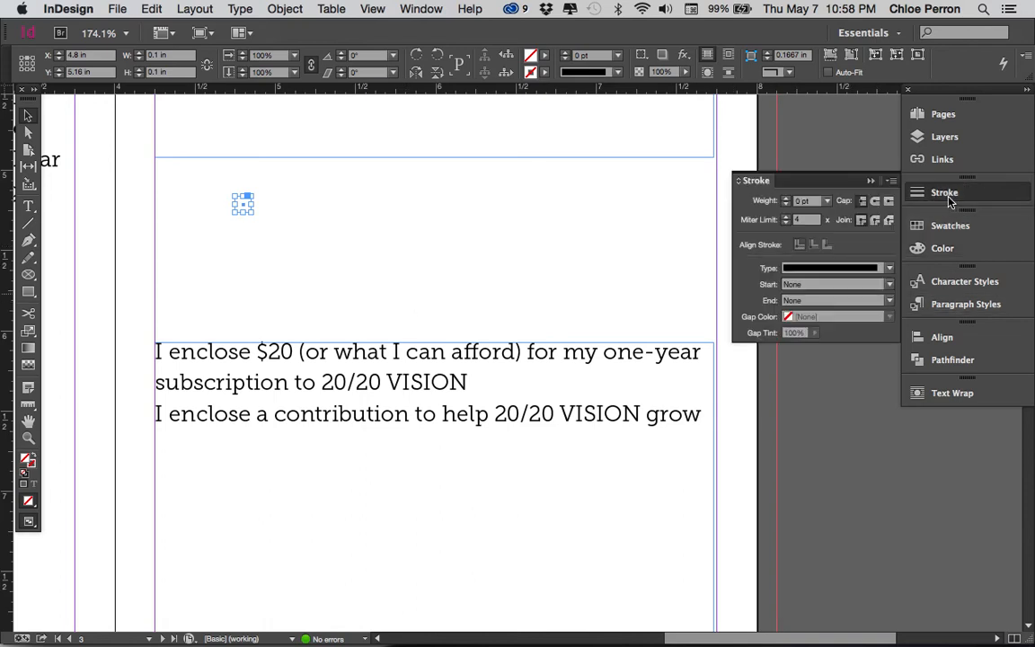
click(828, 202)
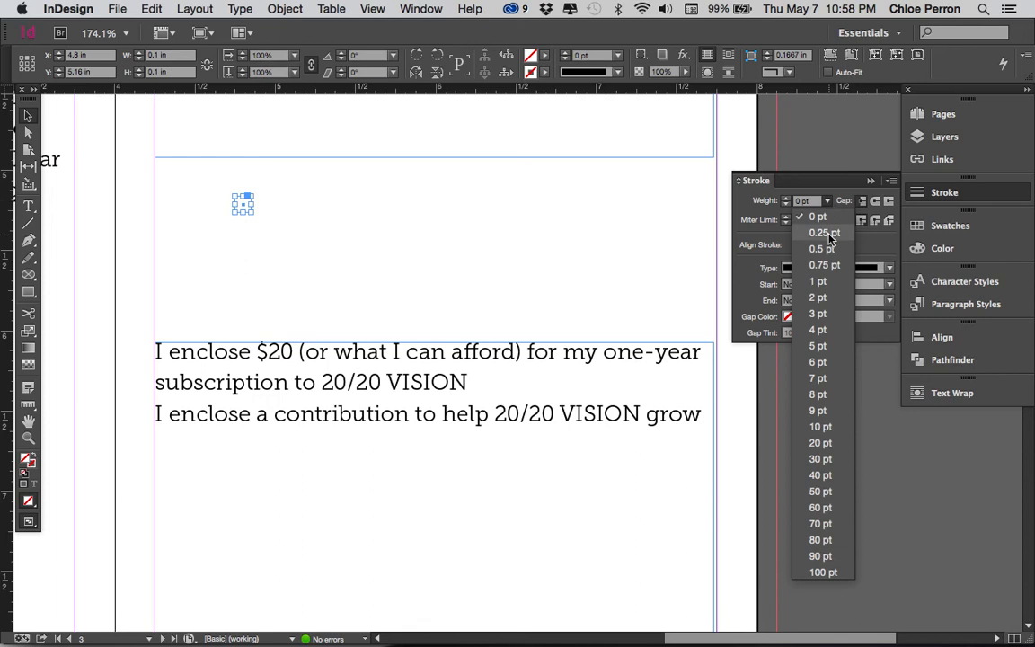
click(824, 234)
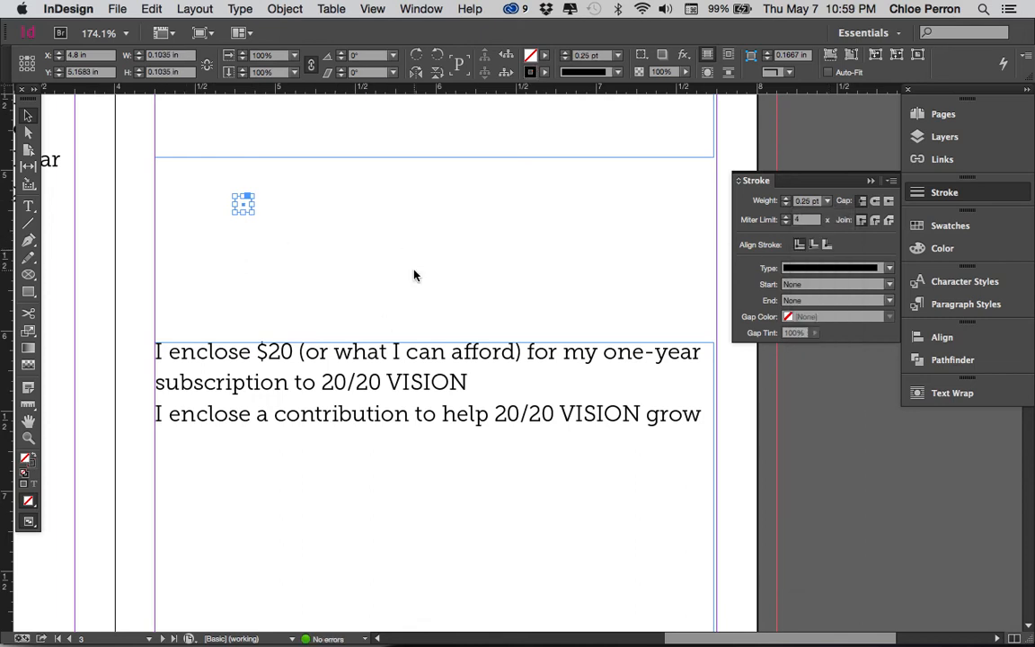
Preview the page without guides and move the small square just before the first "I enclose" line.
click(372, 294)
key(w)
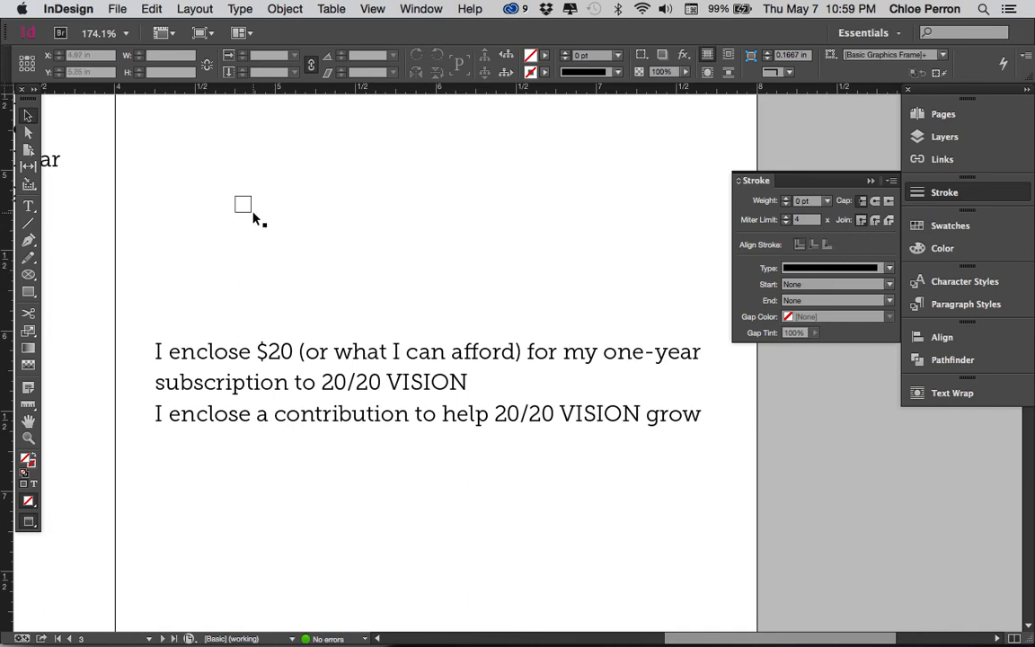
drag(250, 211, 213, 304)
mouse_move(250, 212)
mouse_down()
mouse_move(238, 280)
mouse_move(192, 357)
mouse_move(149, 359)
mouse_up()
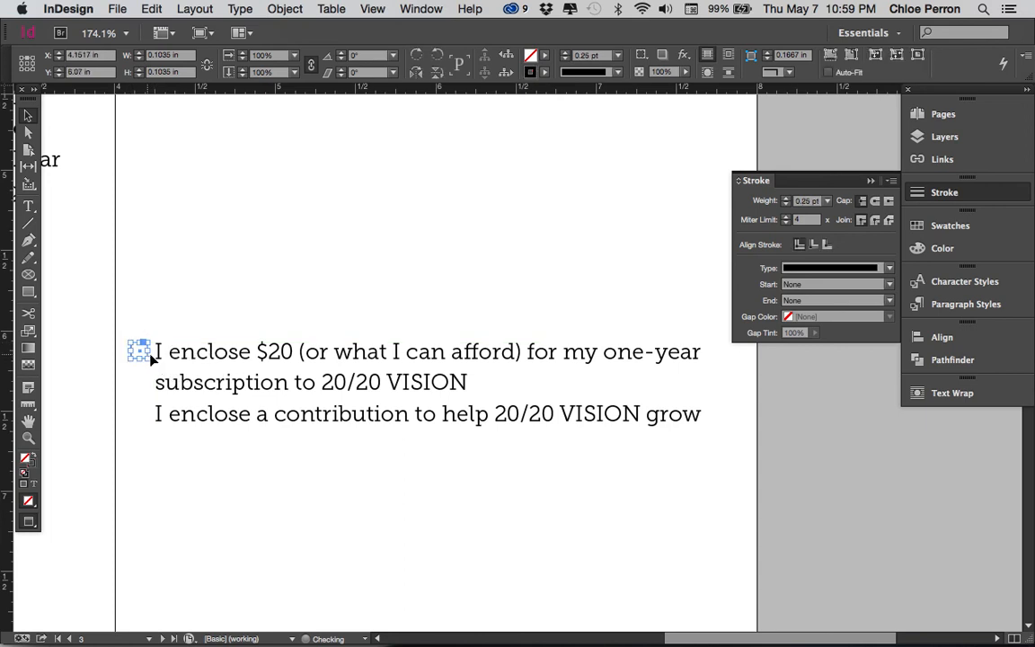
Paste a copy of the checkbox square and left-align it with the first one, aligning to the selection.
key(super+v)
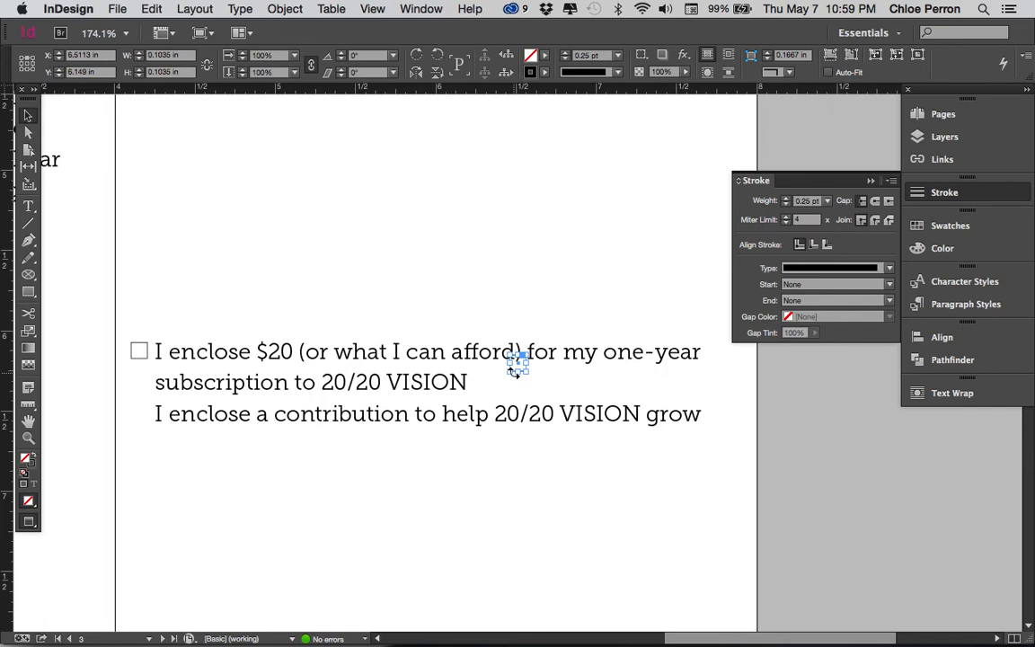
drag(518, 364, 142, 418)
key(super+z)
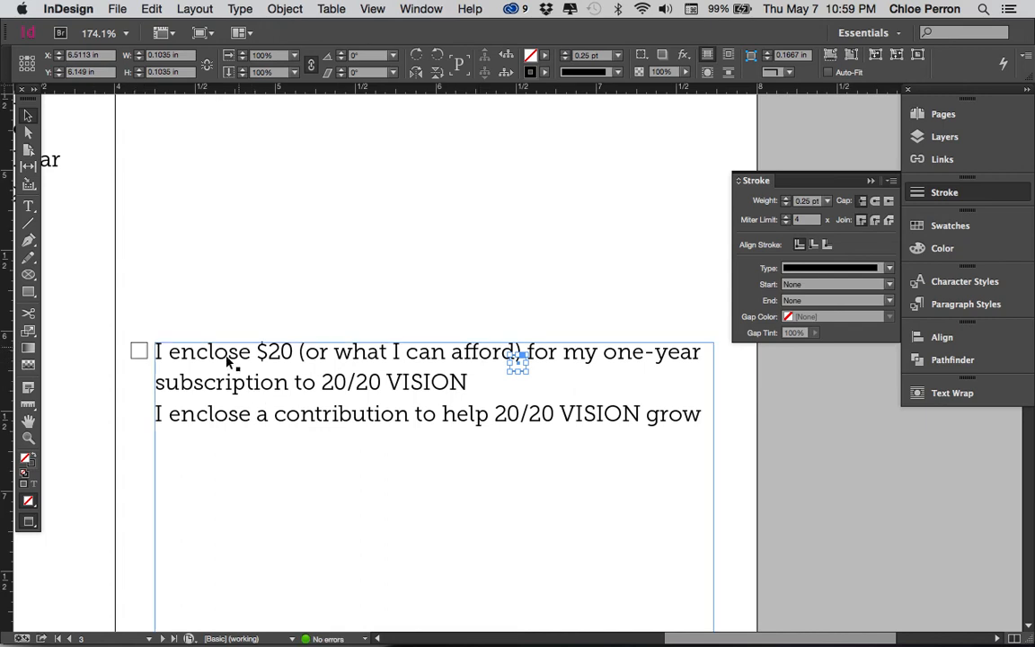
shift+click(137, 353)
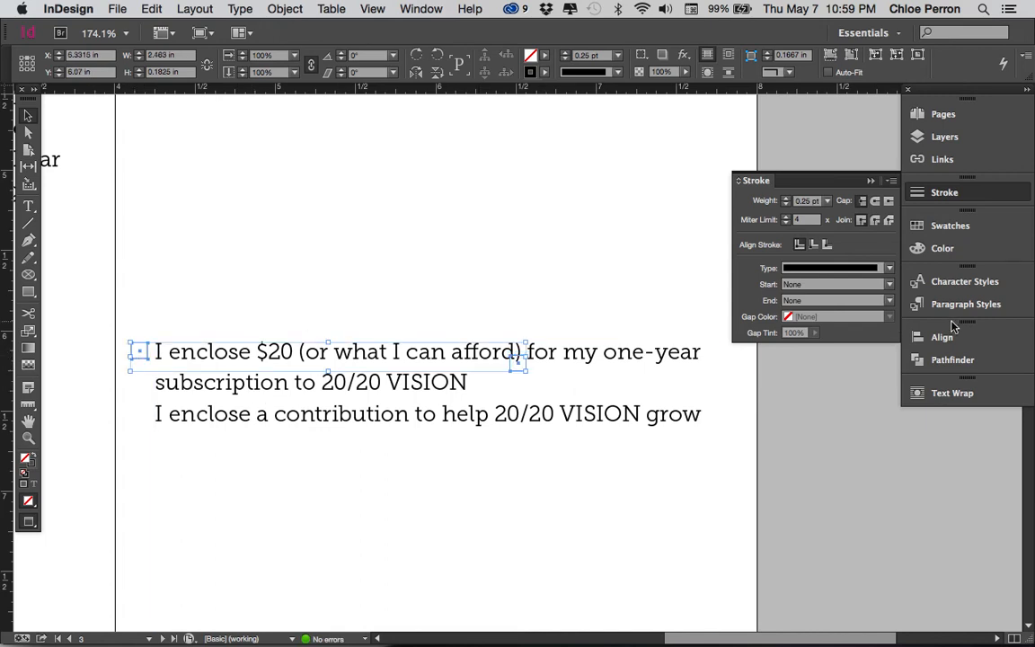
click(942, 337)
click(804, 424)
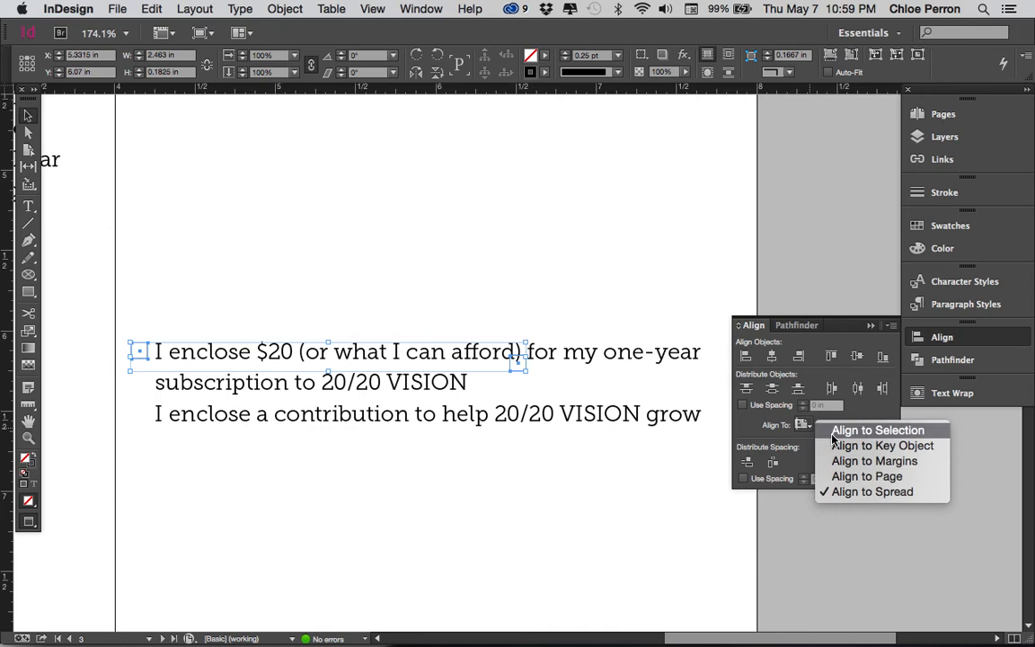
click(832, 435)
click(746, 356)
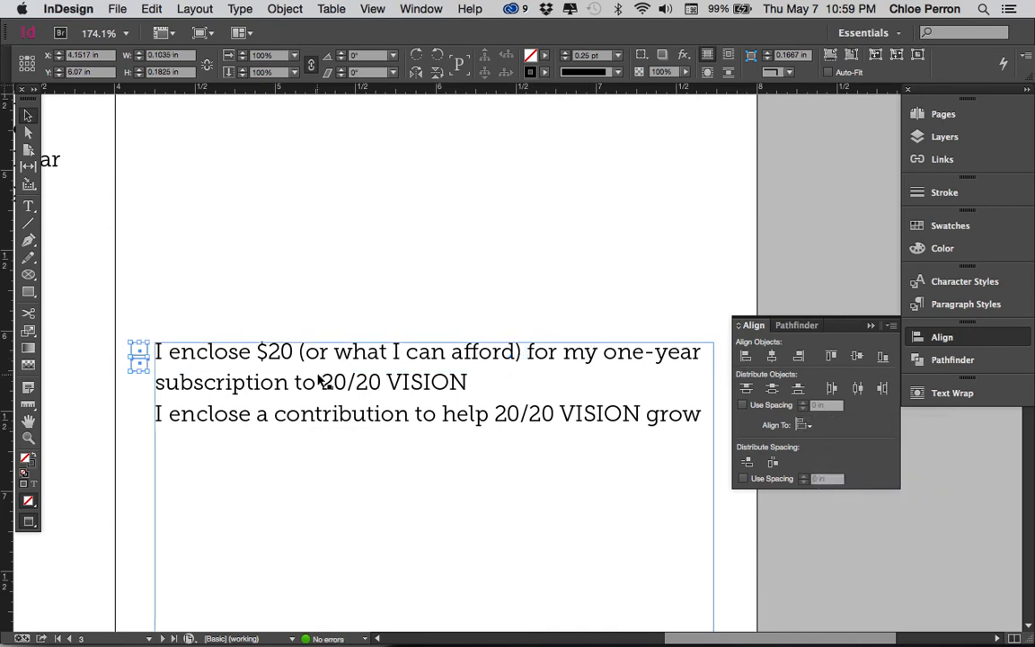
Move the copied checkbox straight down beside the "I enclose a contribution" line.
click(140, 378)
drag(141, 378, 141, 430)
click(143, 486)
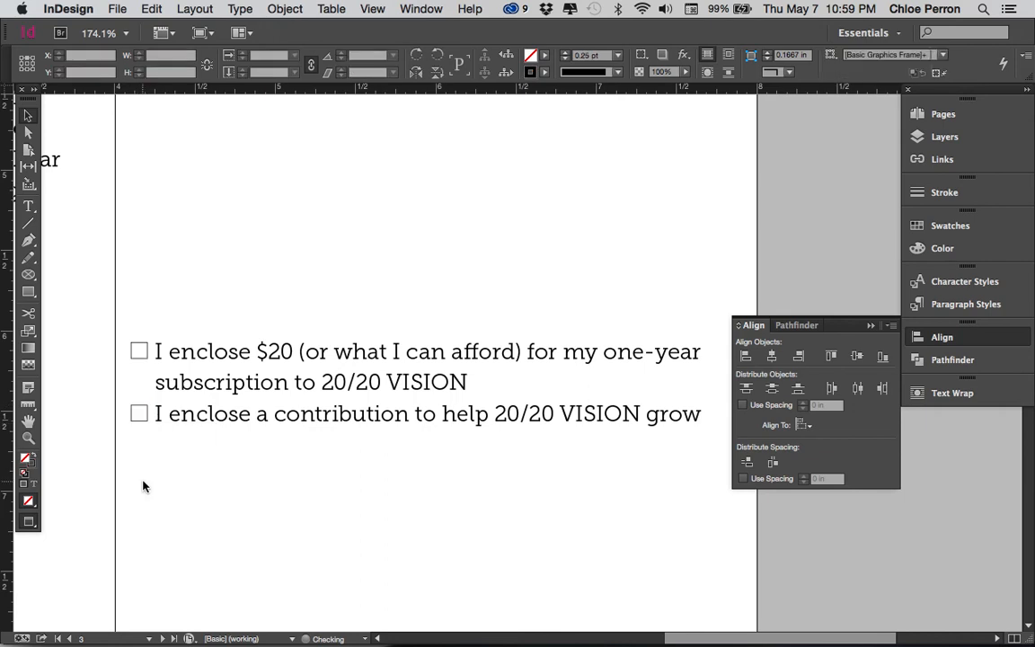
Delete the checkbox beside the contribution line and enlarge the first checkbox to about 0.15 in.
click(142, 417)
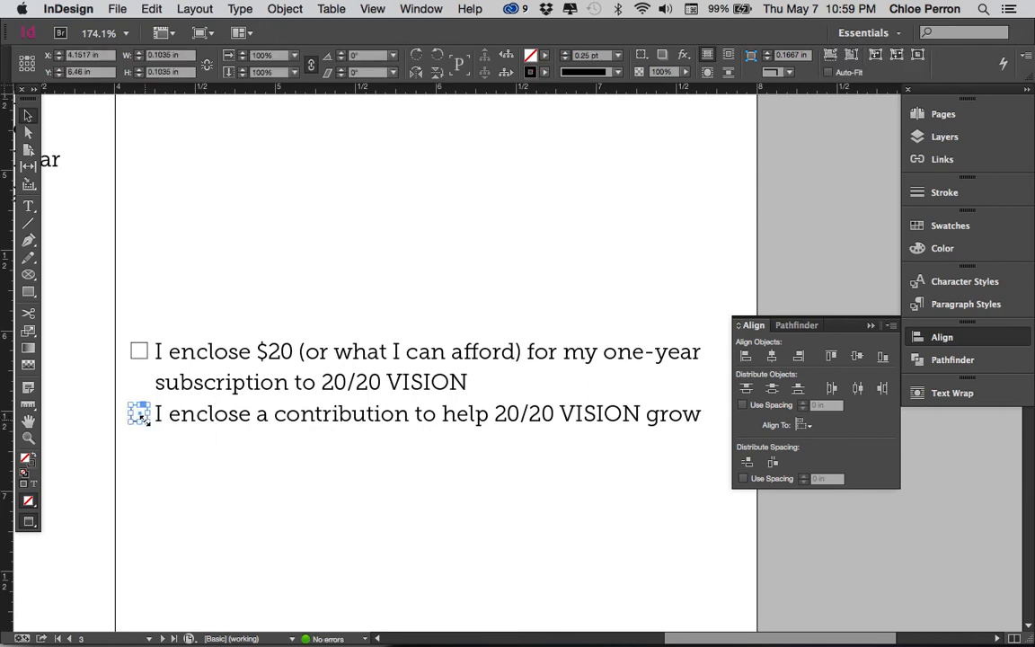
click(143, 357)
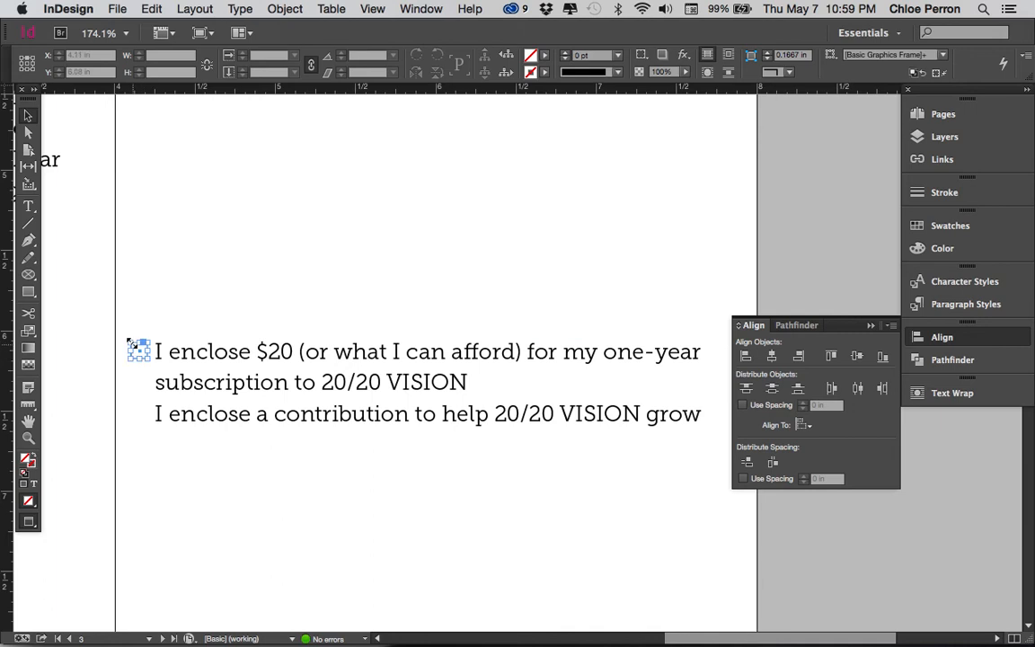
click(132, 346)
drag(132, 346, 120, 334)
Align the left and top edges of the "I enclose" text frame with those of the checkbox.
click(141, 378)
click(142, 359)
click(151, 368)
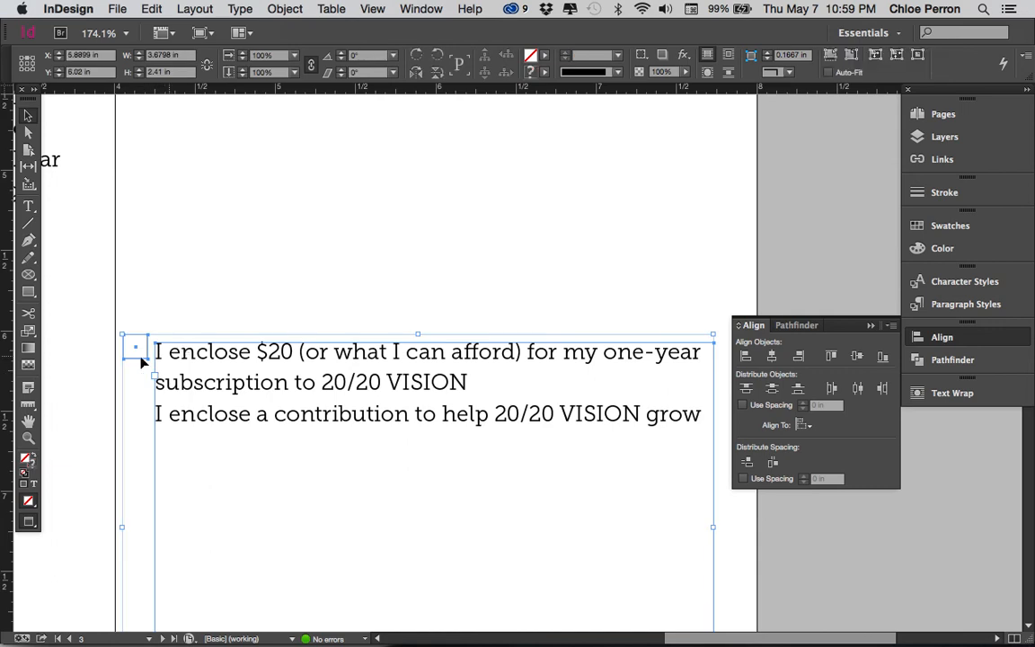
click(746, 359)
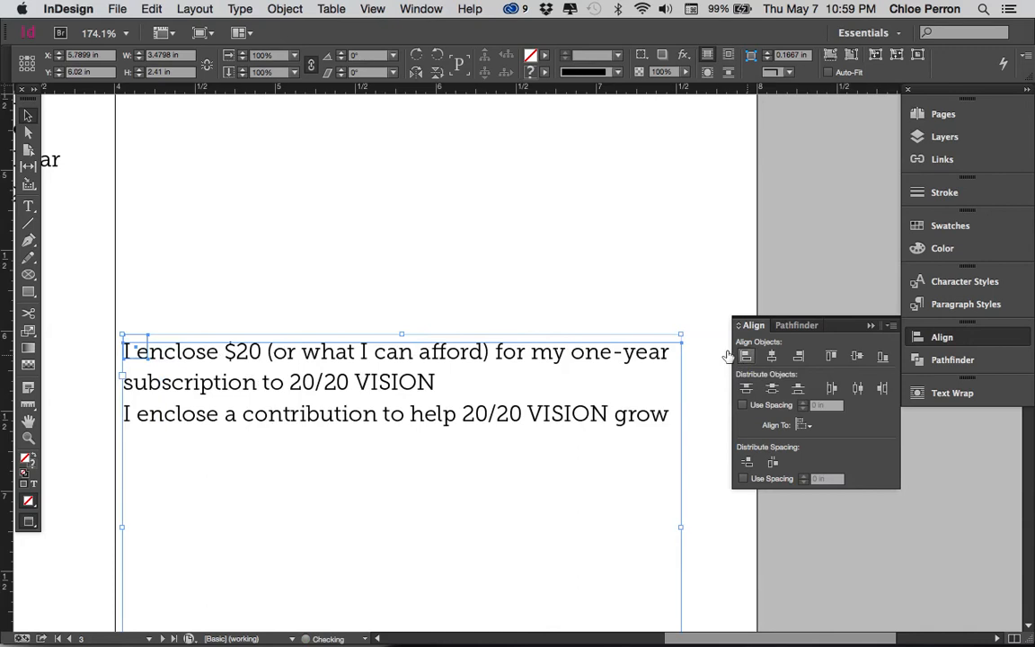
click(832, 358)
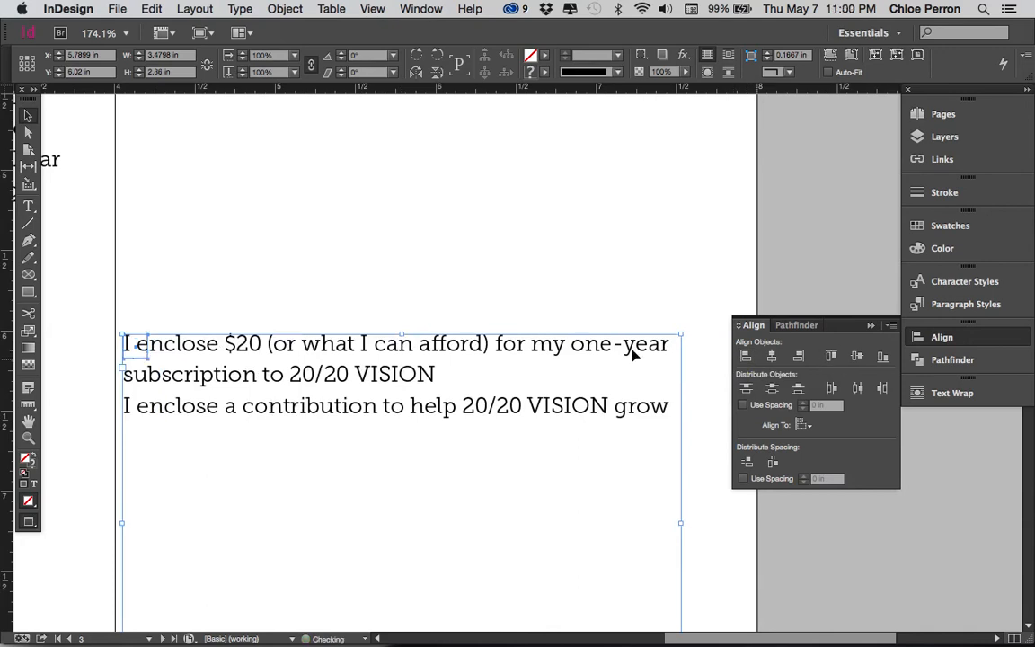
Nudge the checkbox up to Y 5.996 in so it lines up with the first text line.
click(215, 301)
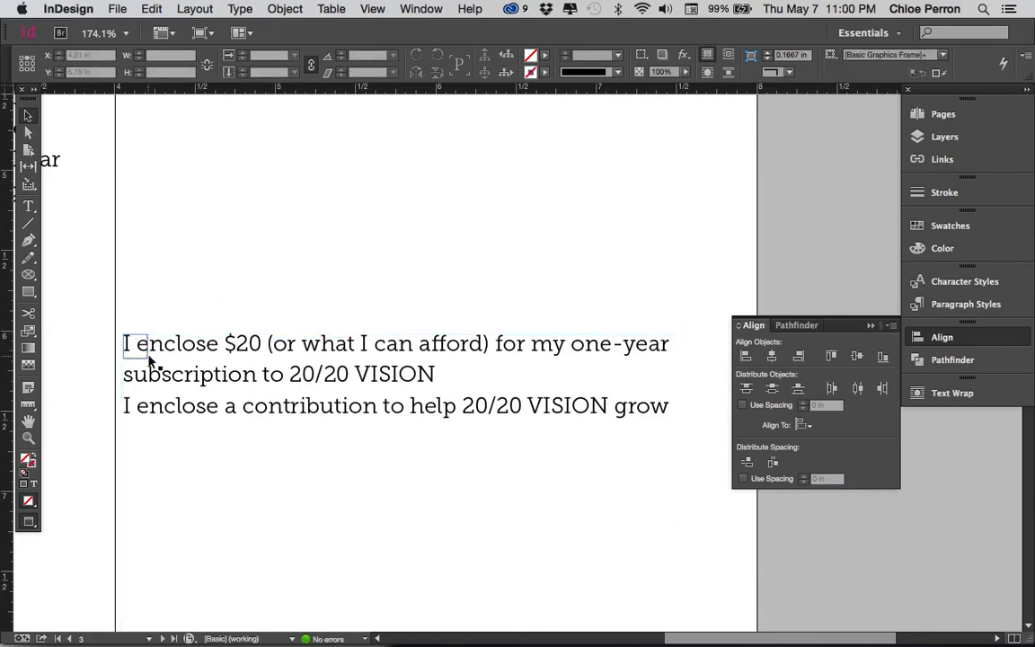
click(146, 350)
key(Up)
key(Up)
key(Up)
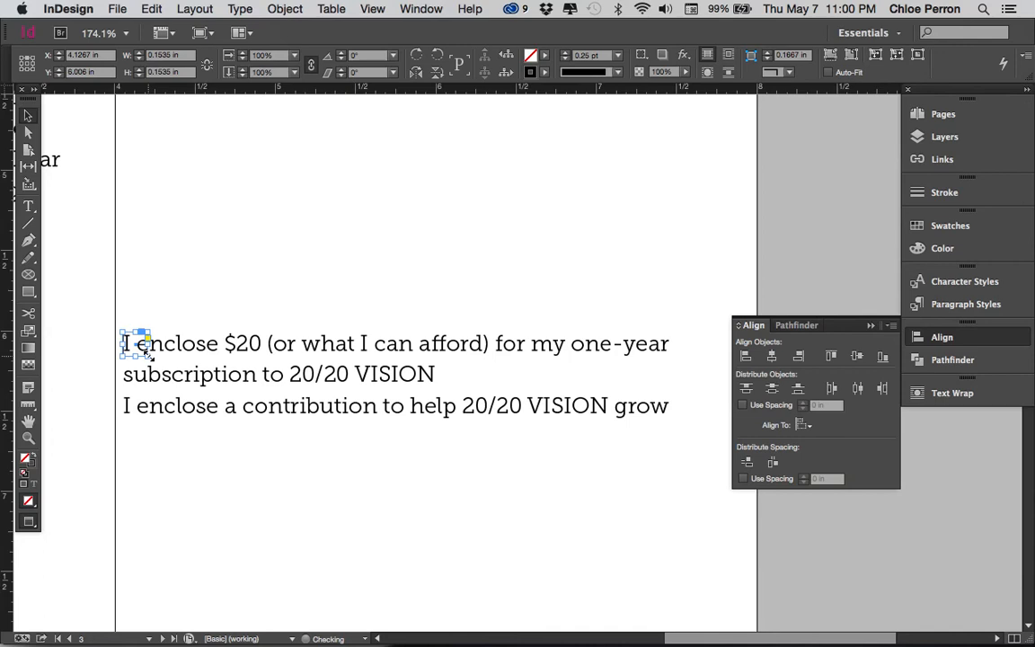
click(224, 348)
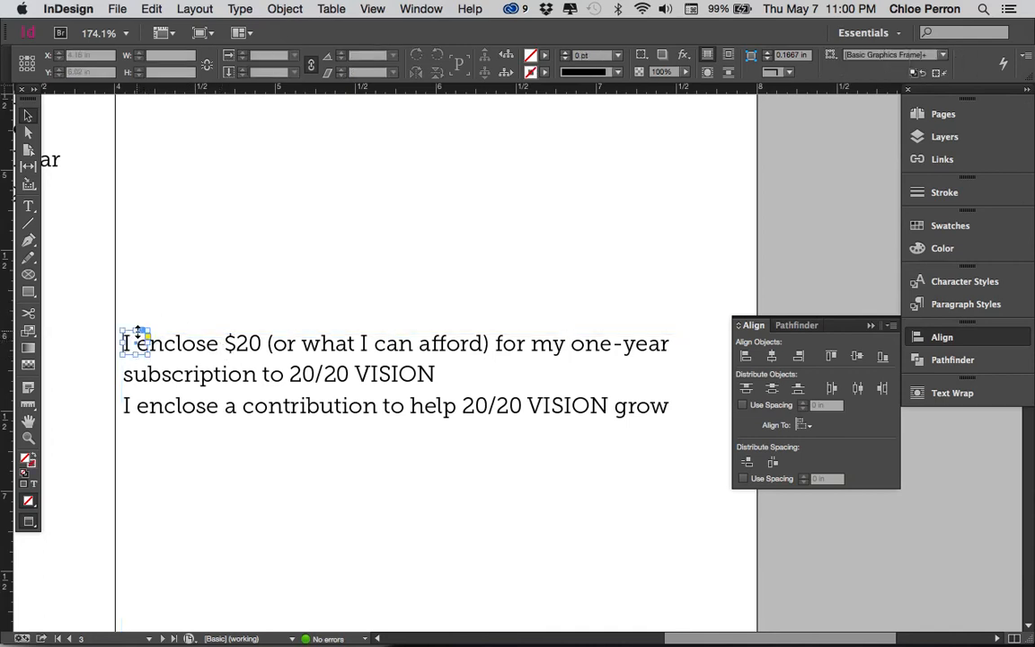
click(140, 338)
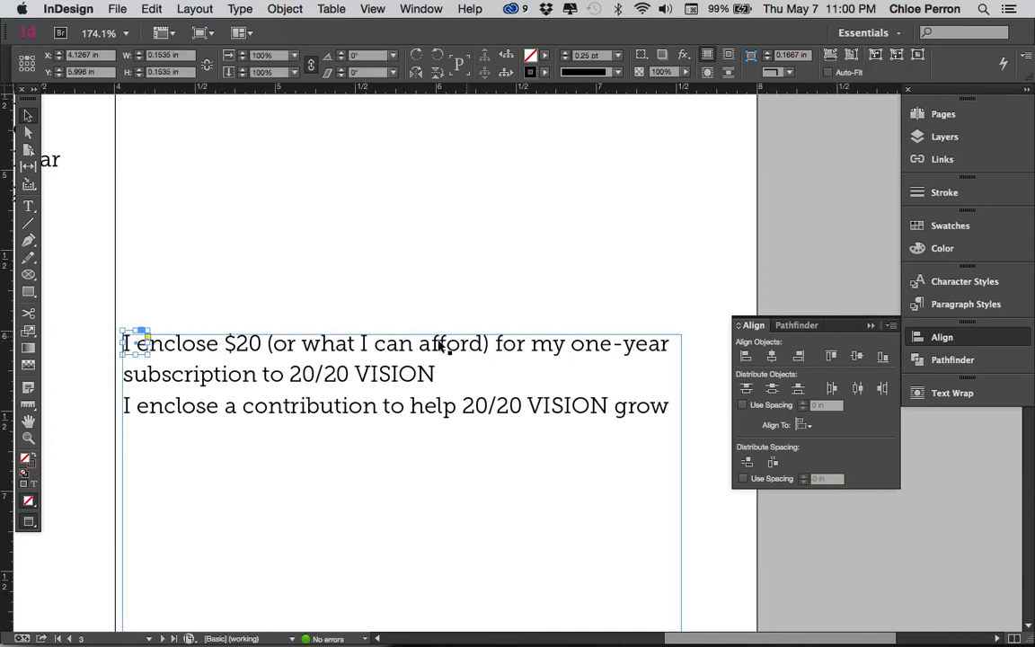
Wrap the text around the checkbox's bounding box with a 0.0625 in right offset.
click(954, 392)
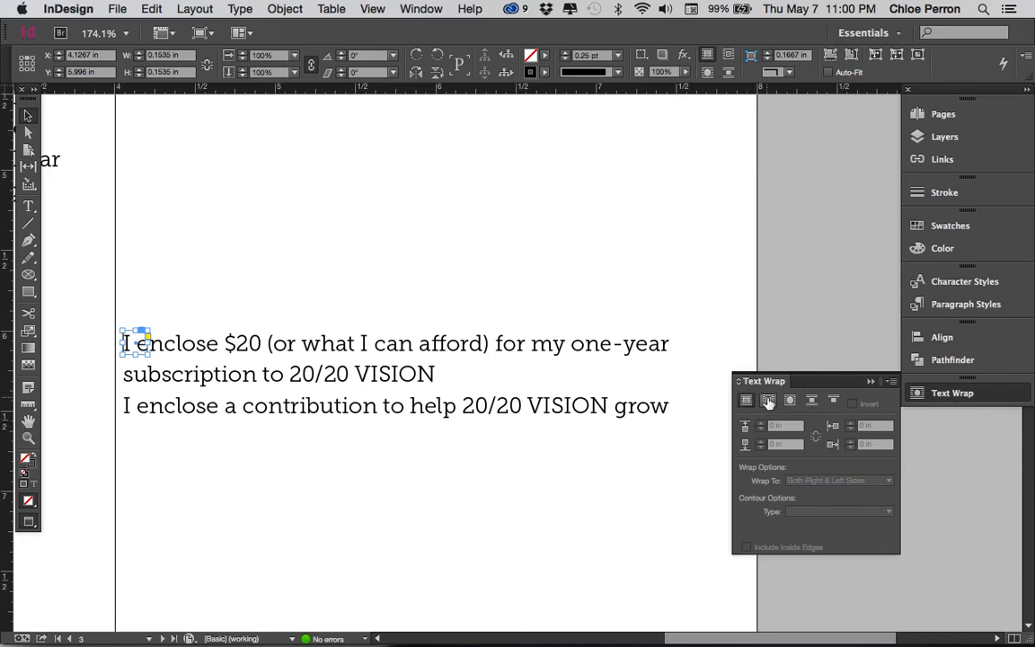
click(767, 400)
click(693, 304)
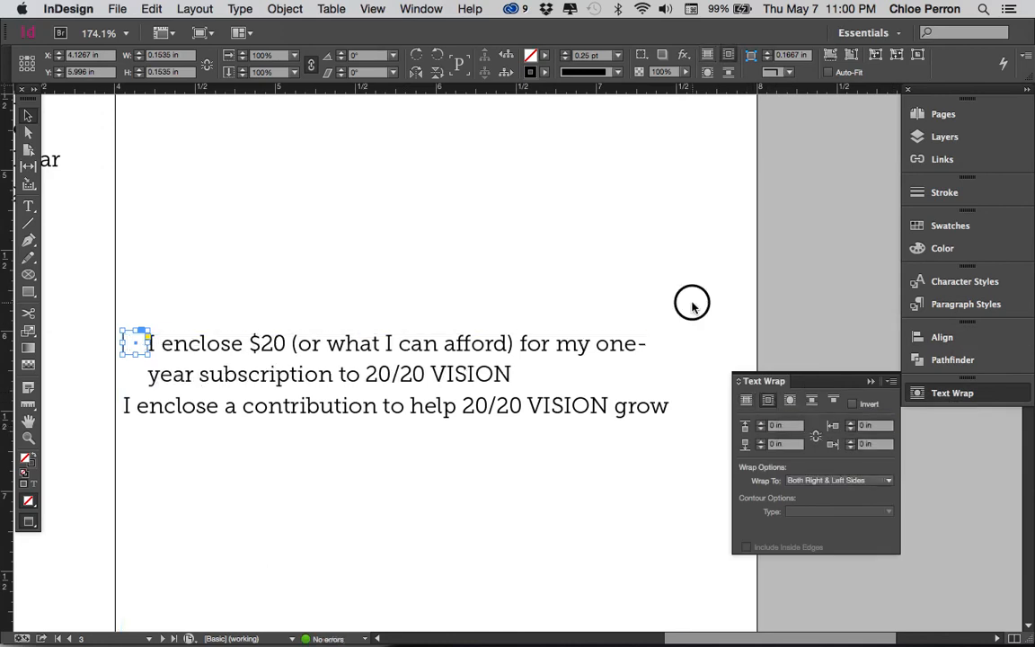
click(135, 341)
click(850, 441)
click(761, 325)
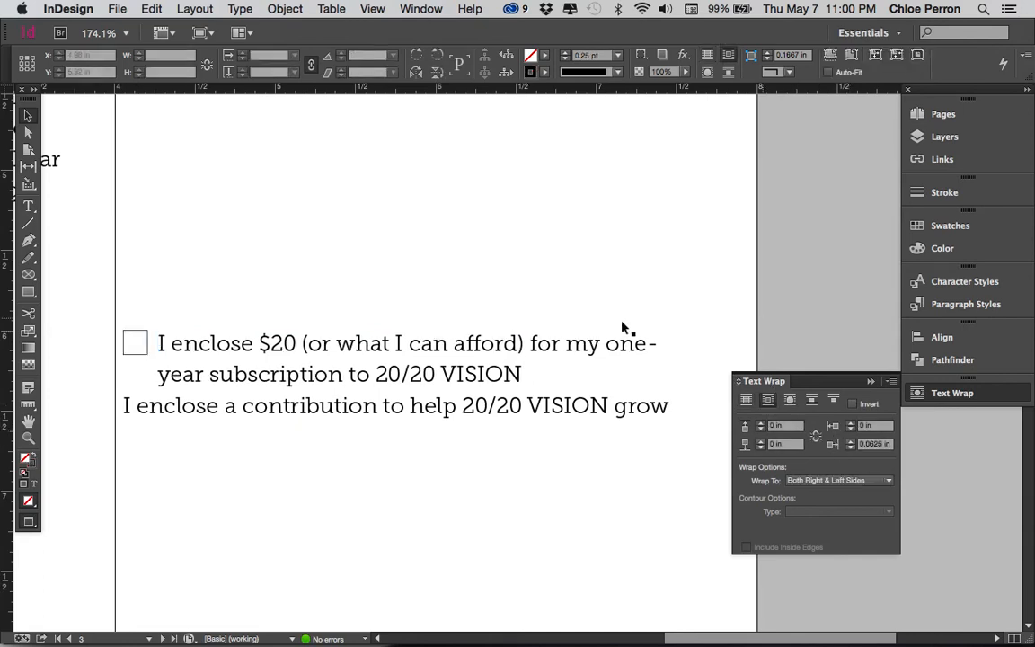
Duplicate the wrapped checkbox straight down beside the "I enclose a contribution" line.
click(145, 357)
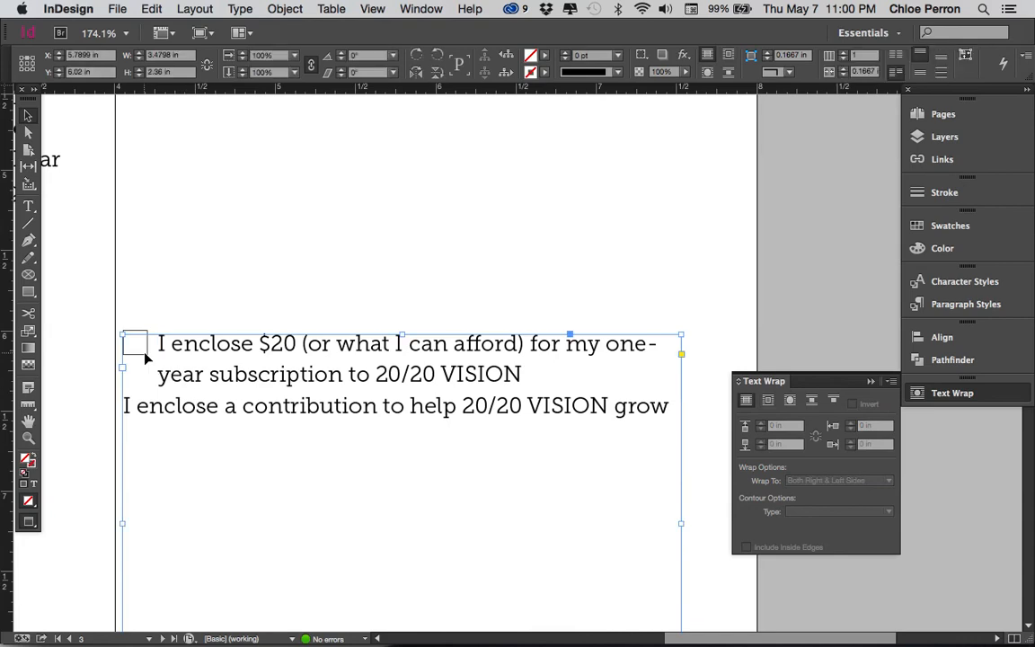
click(135, 338)
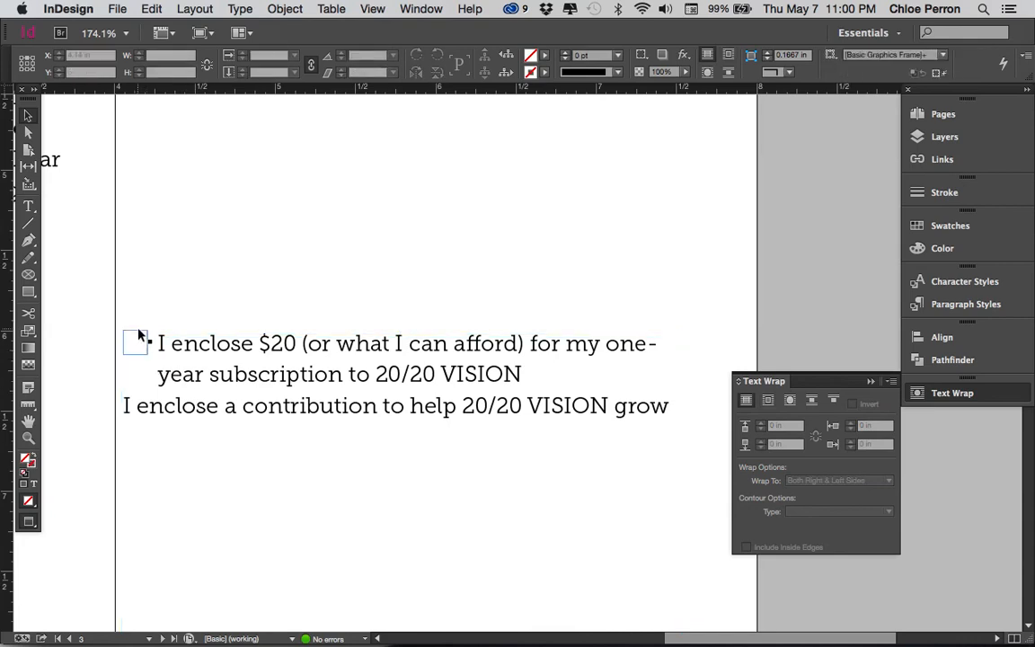
drag(138, 338, 137, 395)
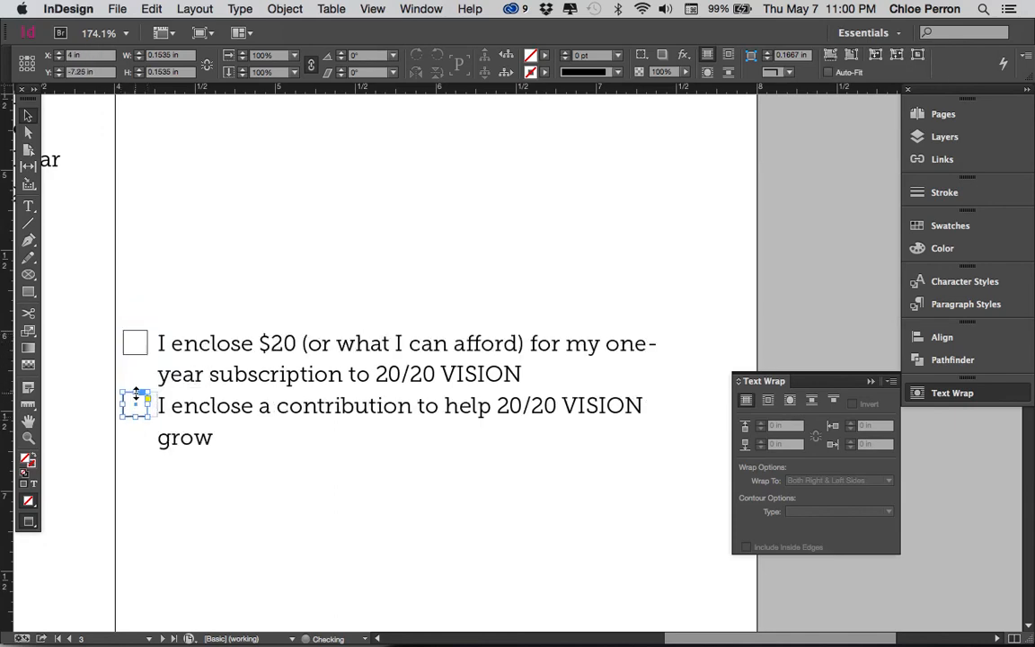
click(96, 442)
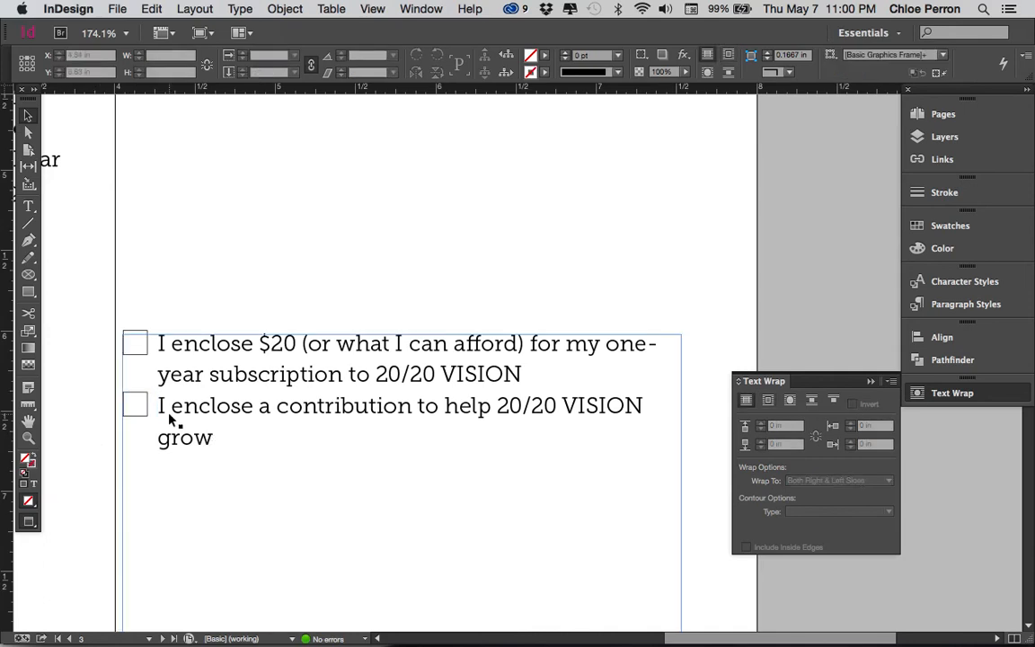
Undo the duplicated checkbox and its text wrap settings, and close the Text Wrap options.
key(super+z)
key(super+z)
click(191, 289)
key(super+z)
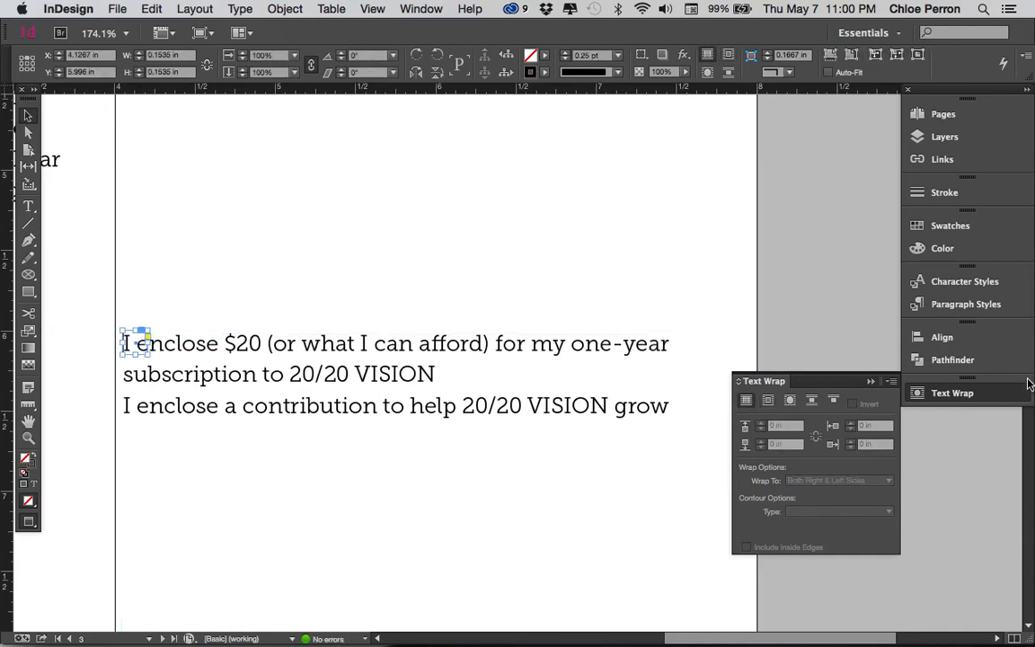
click(1010, 394)
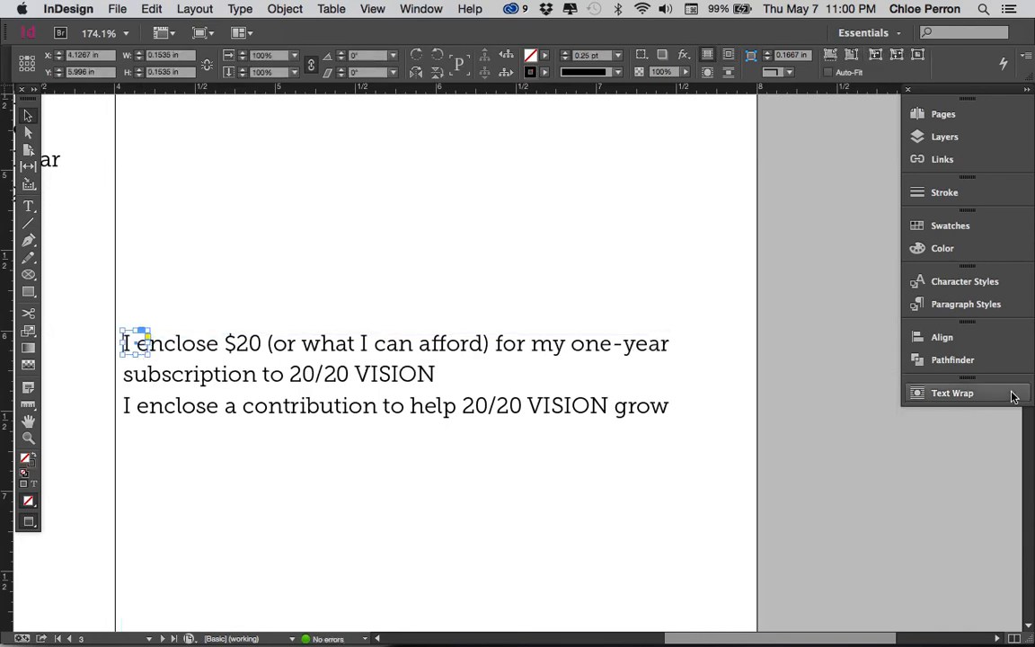
Set a left-aligned tab stop at 0.25 in for all the text in the subscription and contribution frame.
double_click(234, 348)
key(Escape)
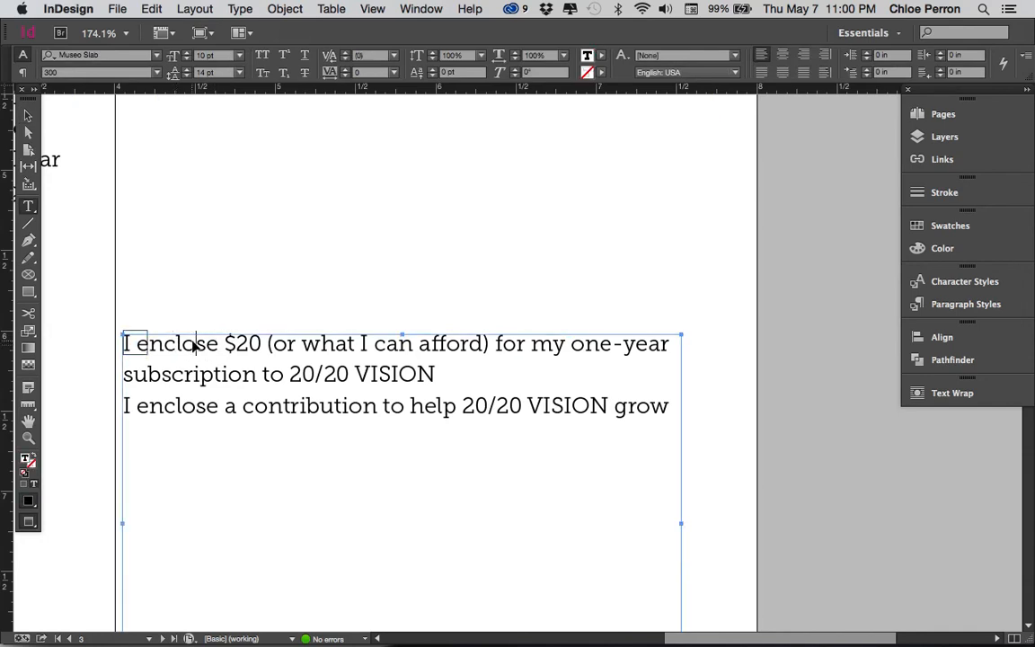
key(super+a)
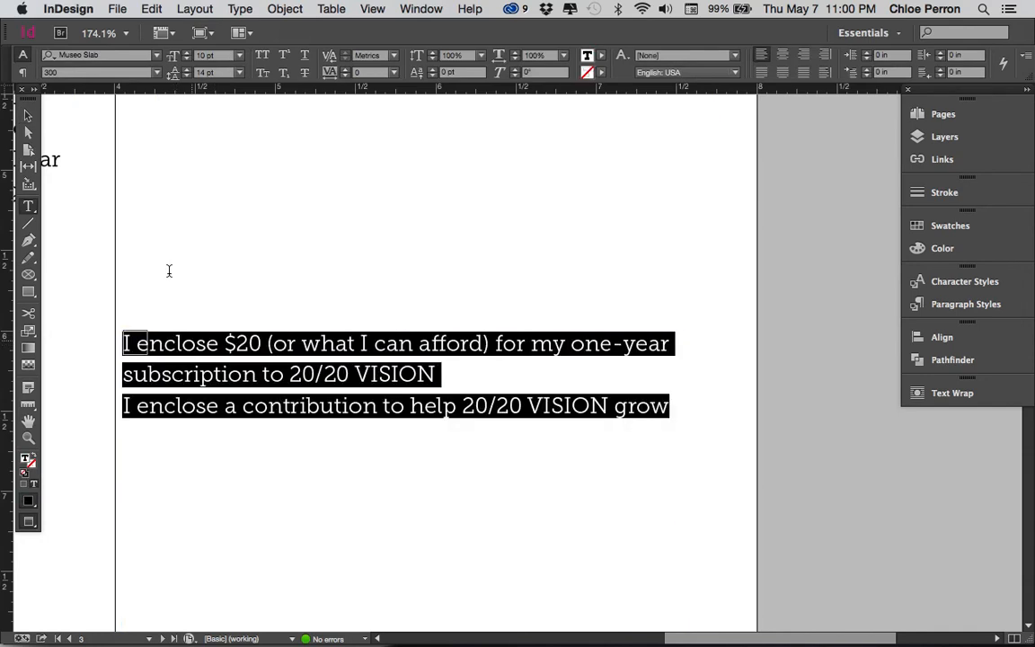
click(243, 10)
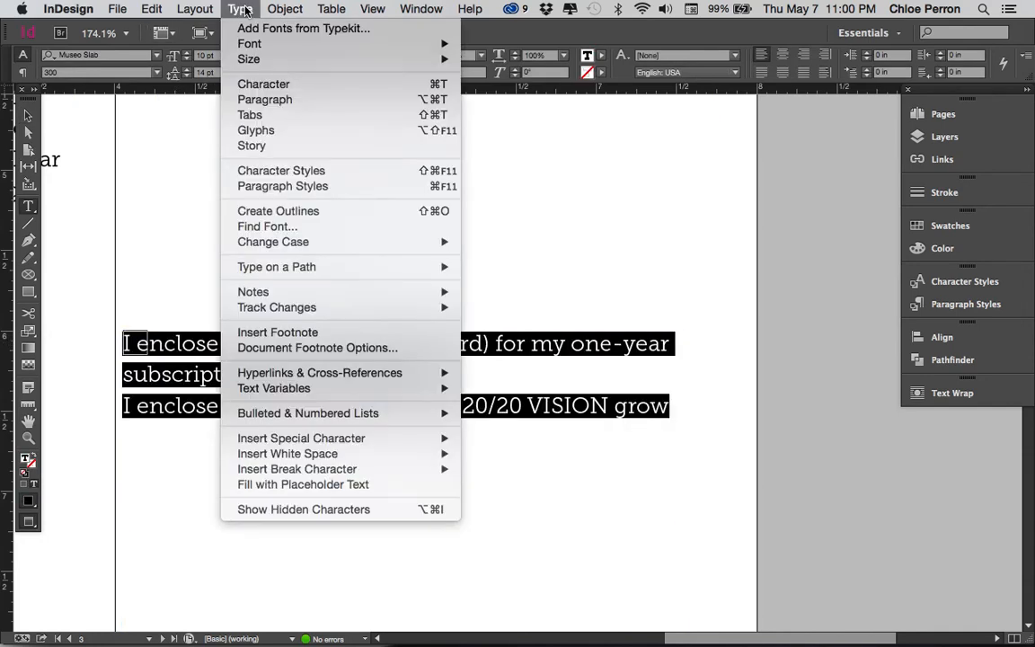
click(262, 115)
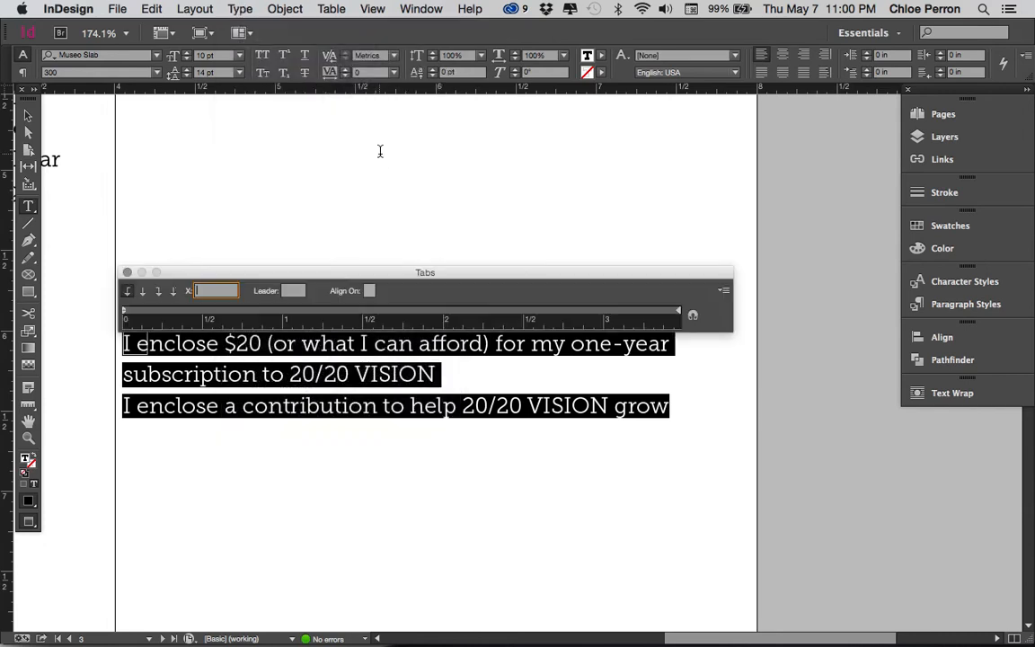
drag(300, 271, 352, 146)
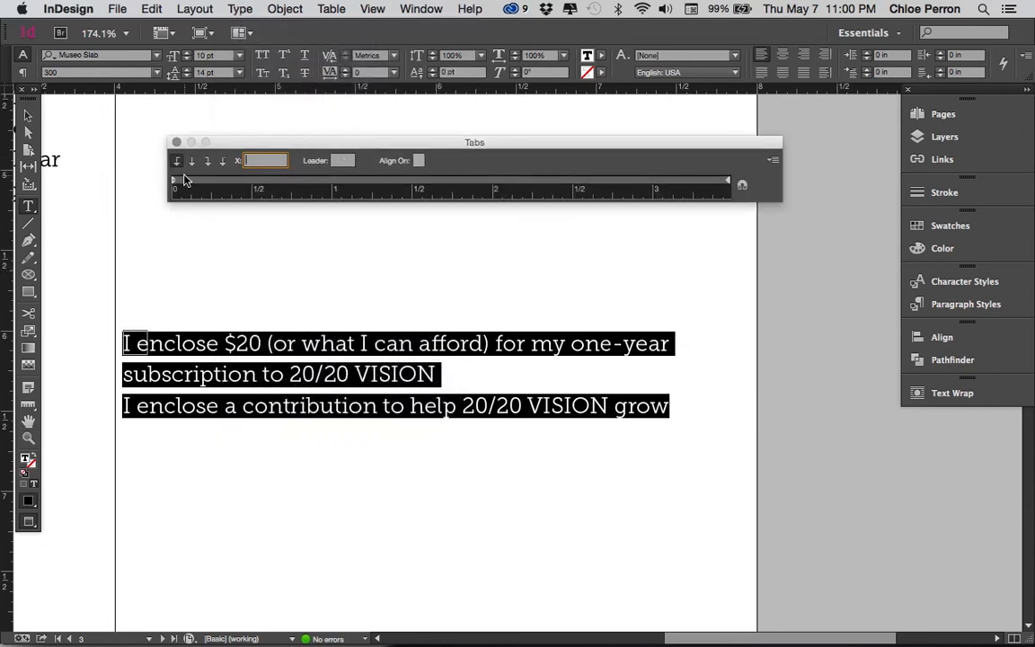
click(178, 167)
click(177, 165)
click(177, 166)
mouse_move(198, 183)
mouse_down()
mouse_move(187, 184)
mouse_move(214, 184)
mouse_up()
Indent the starts of the "I enclose $20" and "I enclose a contribution" lines to the tab stop.
click(126, 342)
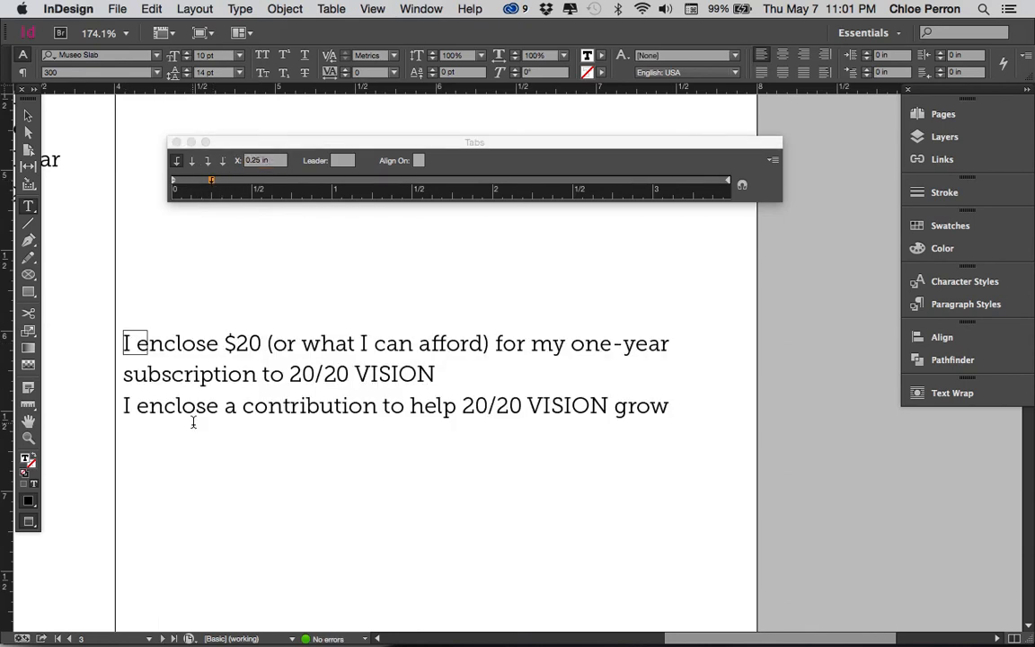
key(Tab)
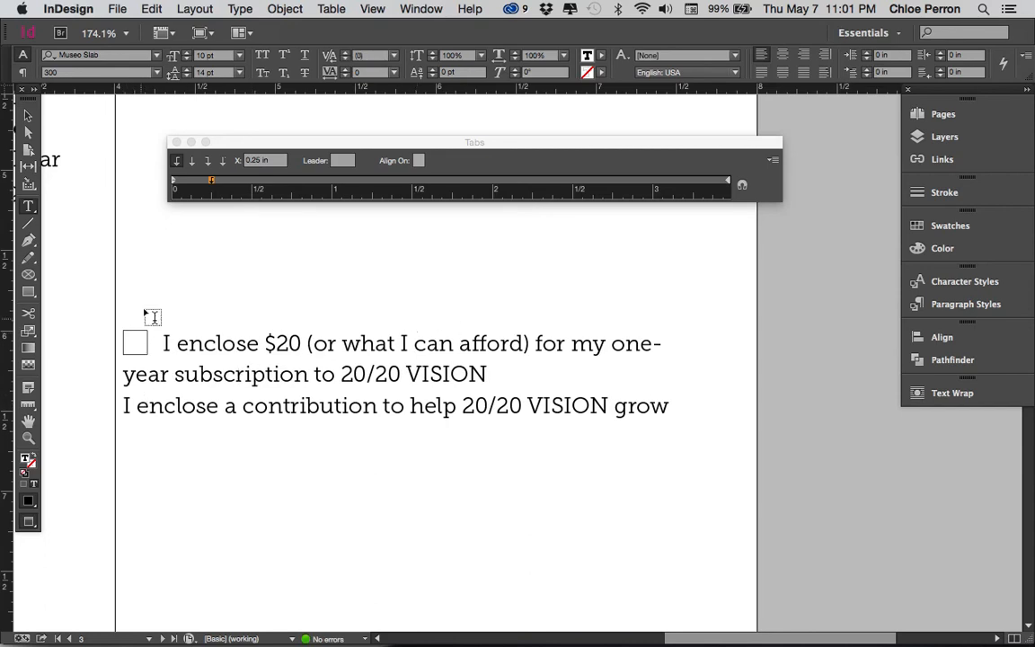
click(126, 405)
key(Tab)
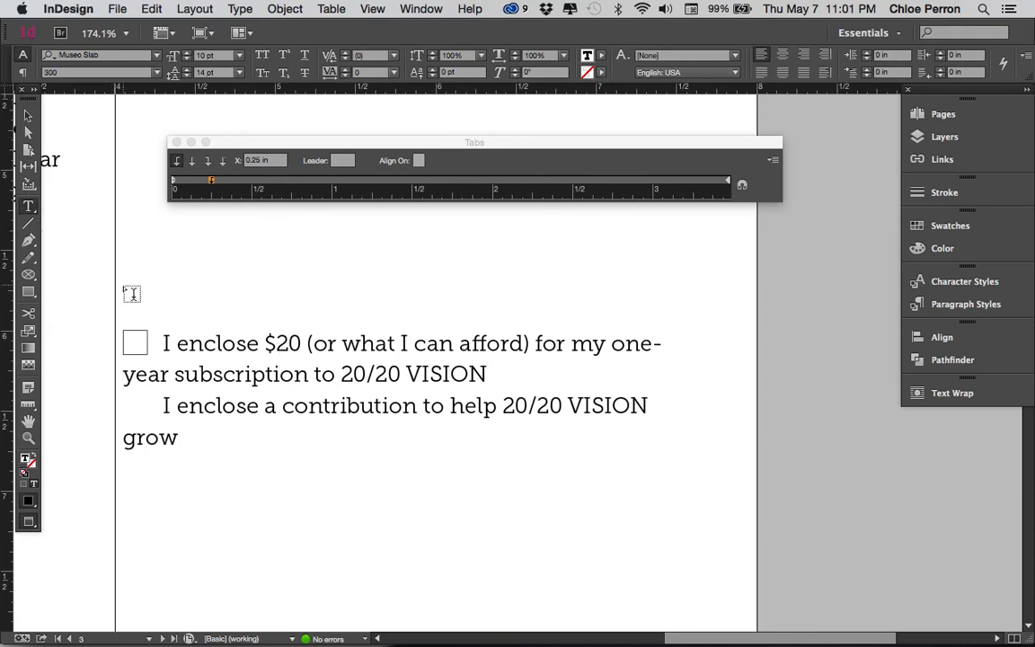
Duplicate the checkbox straight down beside the "I enclose a contribution" line.
click(28, 116)
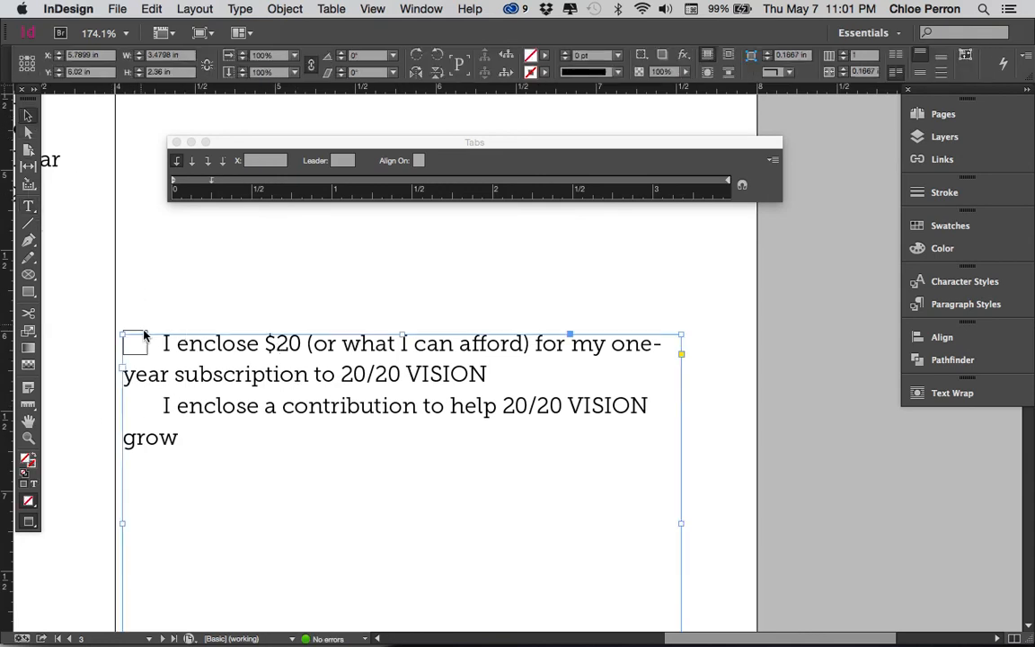
click(144, 332)
click(138, 336)
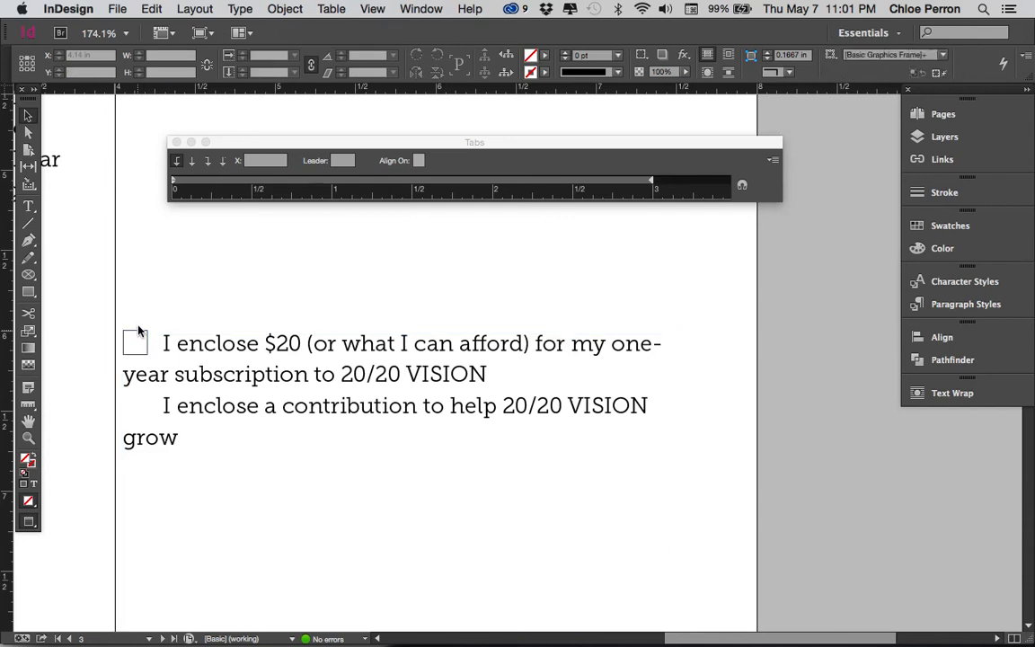
click(138, 336)
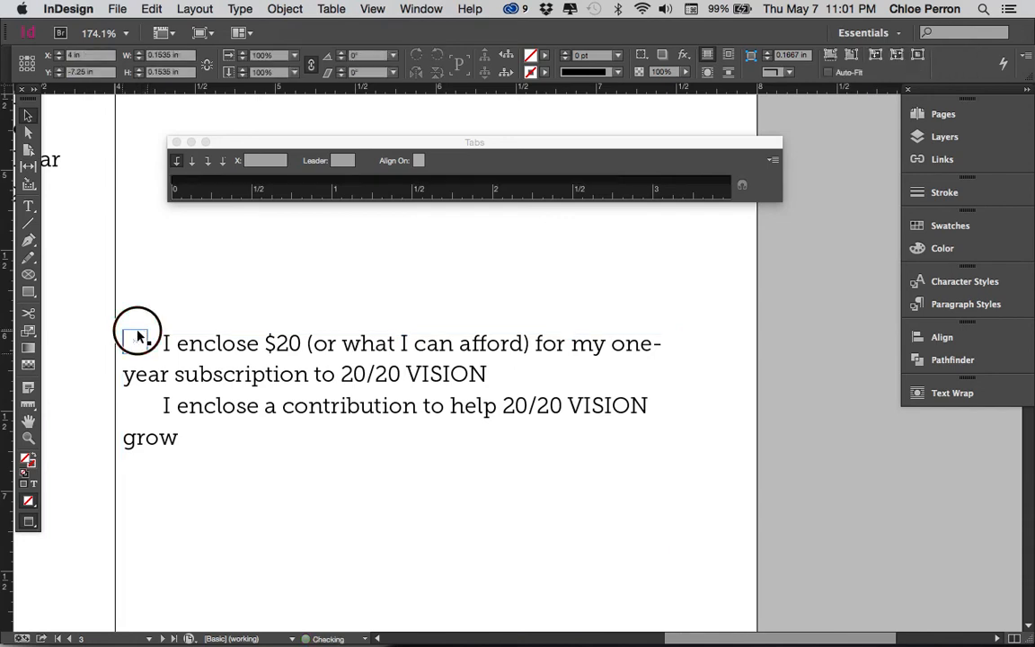
drag(137, 336, 135, 395)
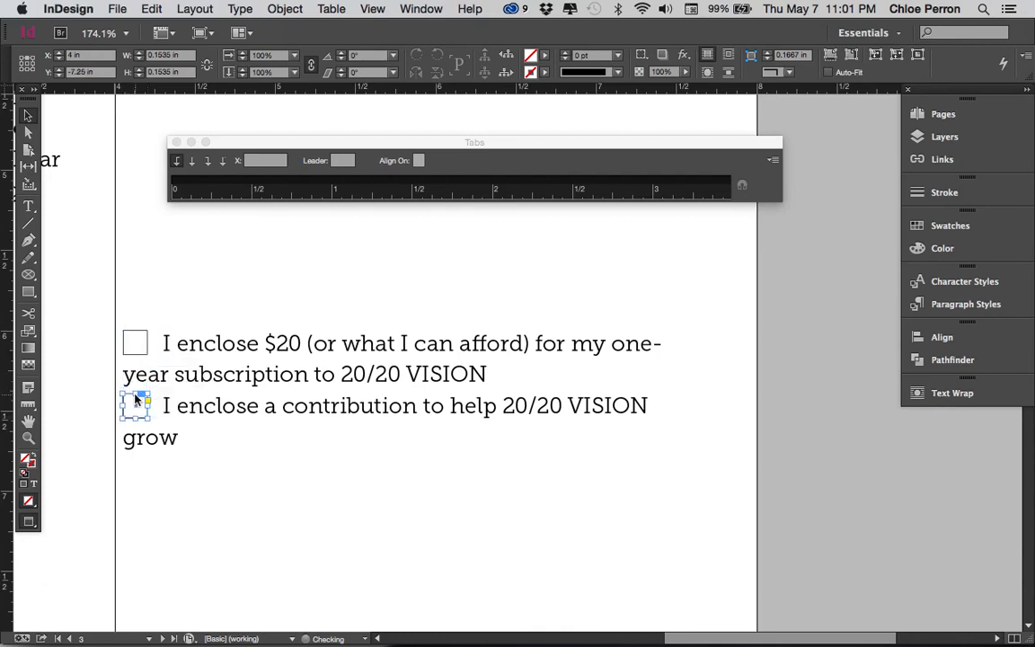
click(108, 359)
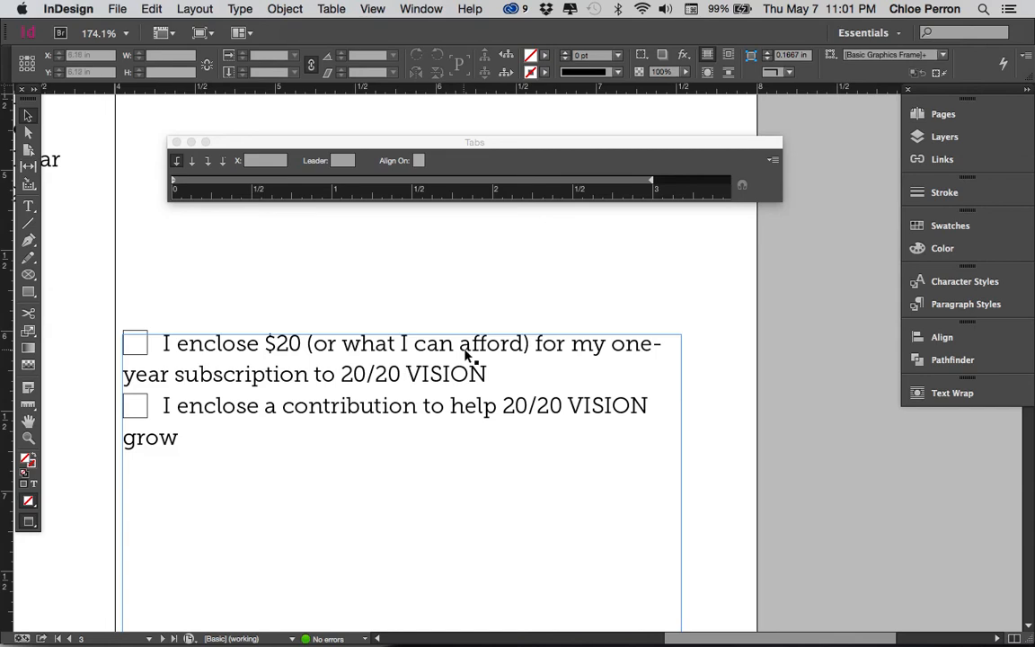
double_click(611, 351)
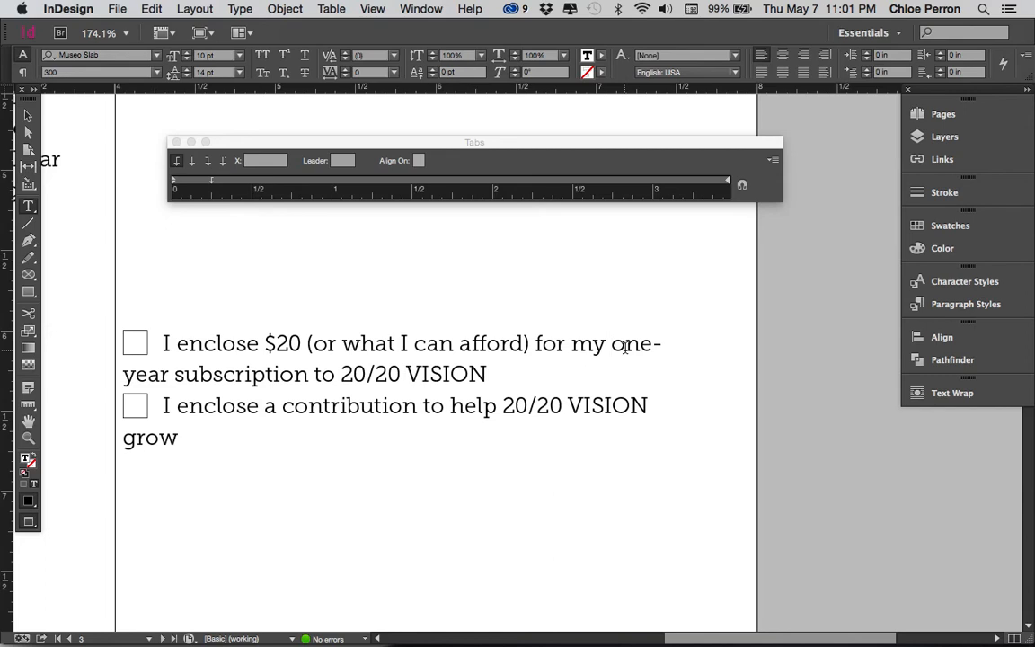
key(shift+Return)
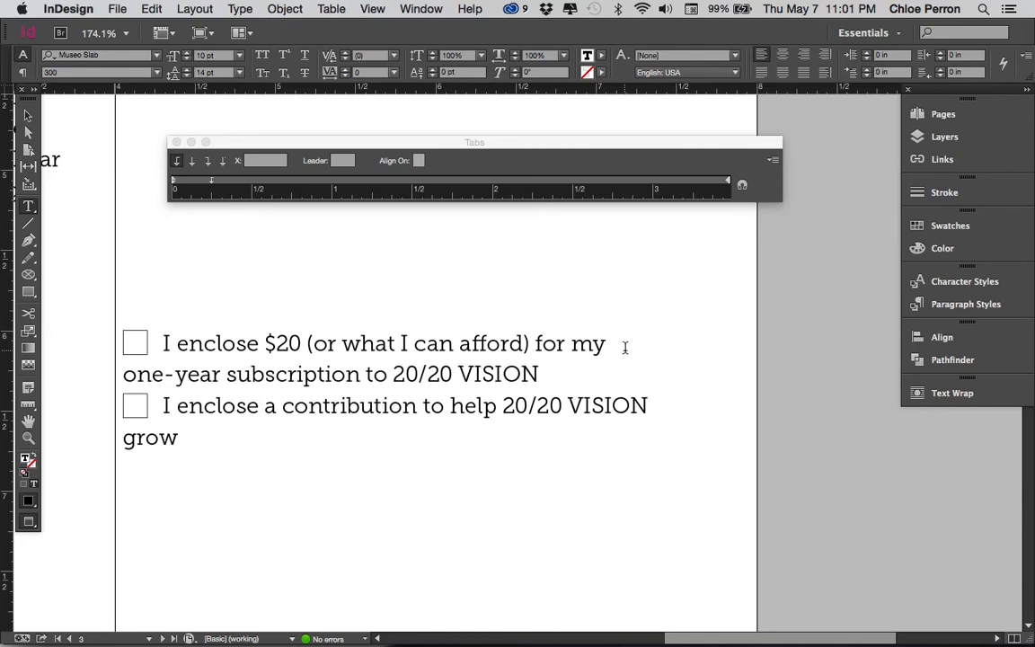
key(Tab)
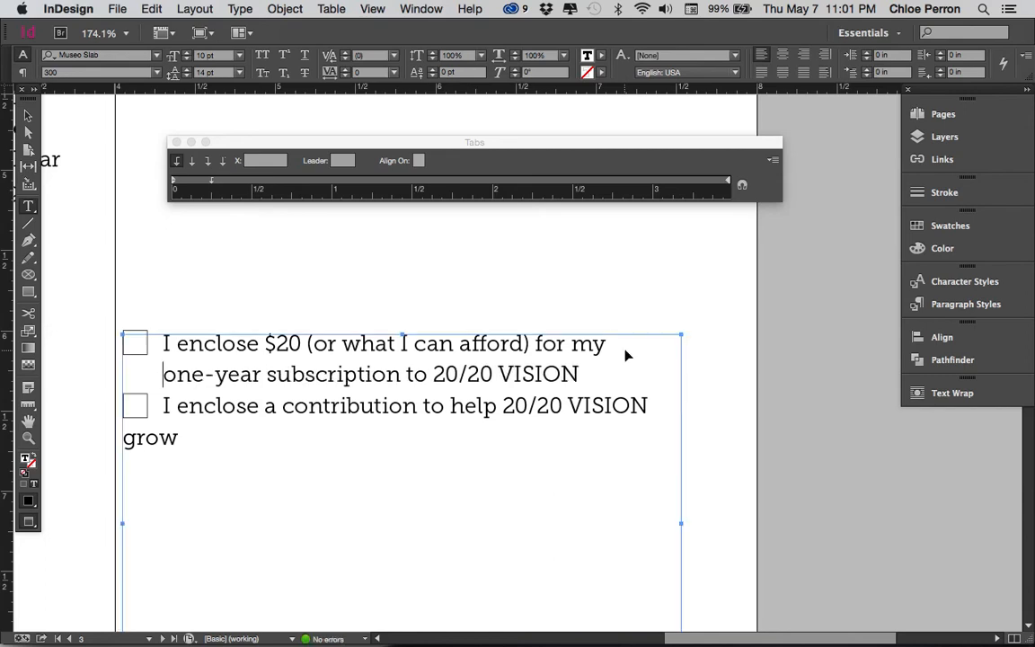
key(BackSpace)
key(BackSpace)
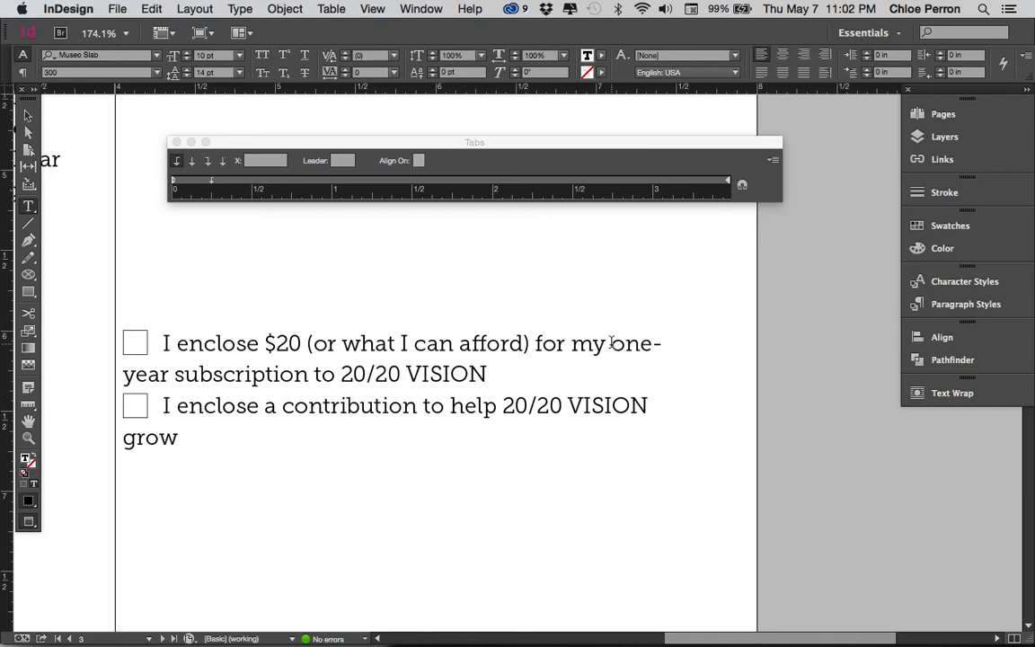
Insert soft line breaks before "one-year" and before the contribution line's "VISION", and indent each continuation line with one tab.
key(shift+Return)
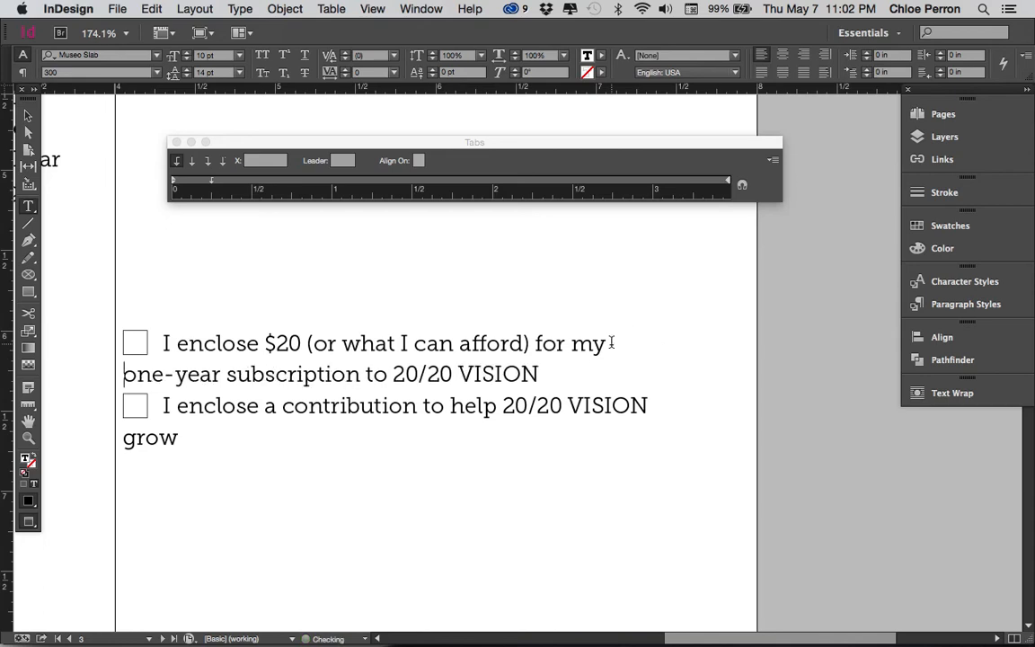
key(Tab)
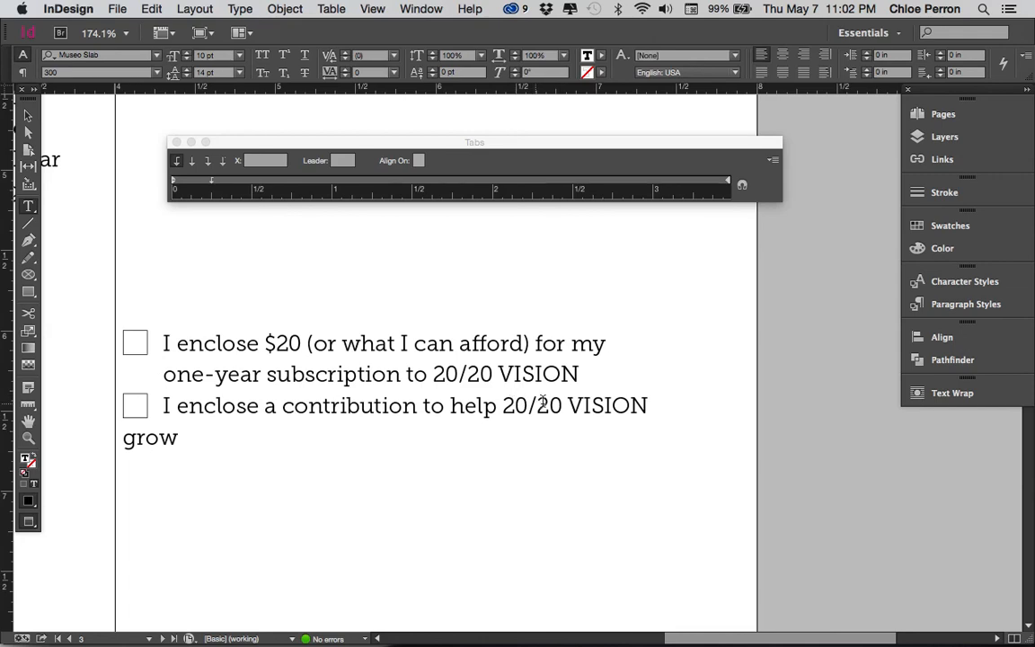
click(570, 406)
key(shift+Return)
key(Tab)
key(Tab)
key(BackSpace)
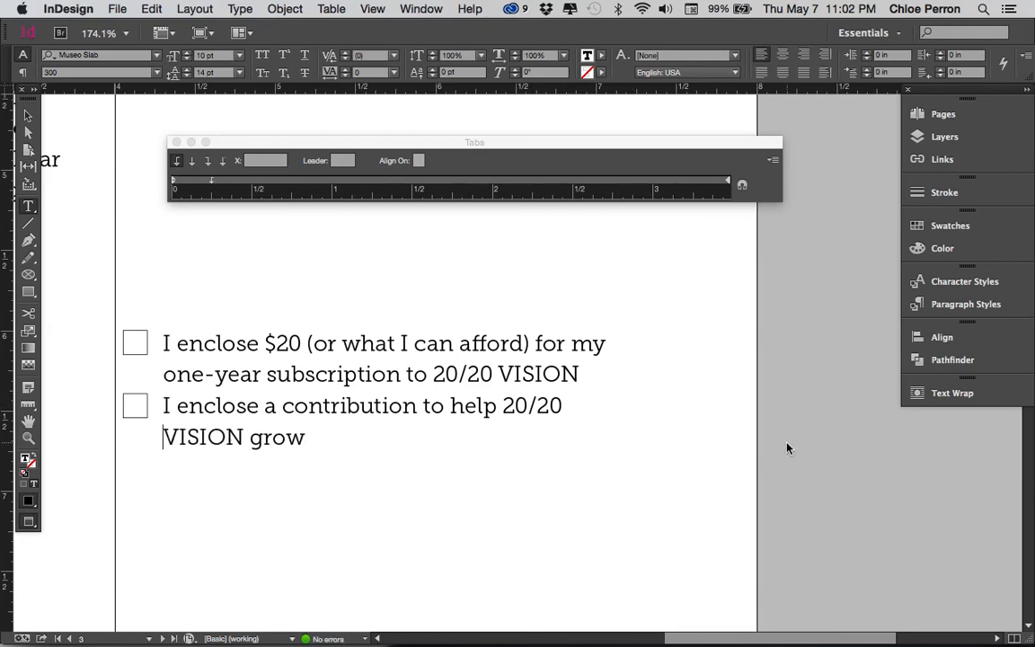
click(793, 447)
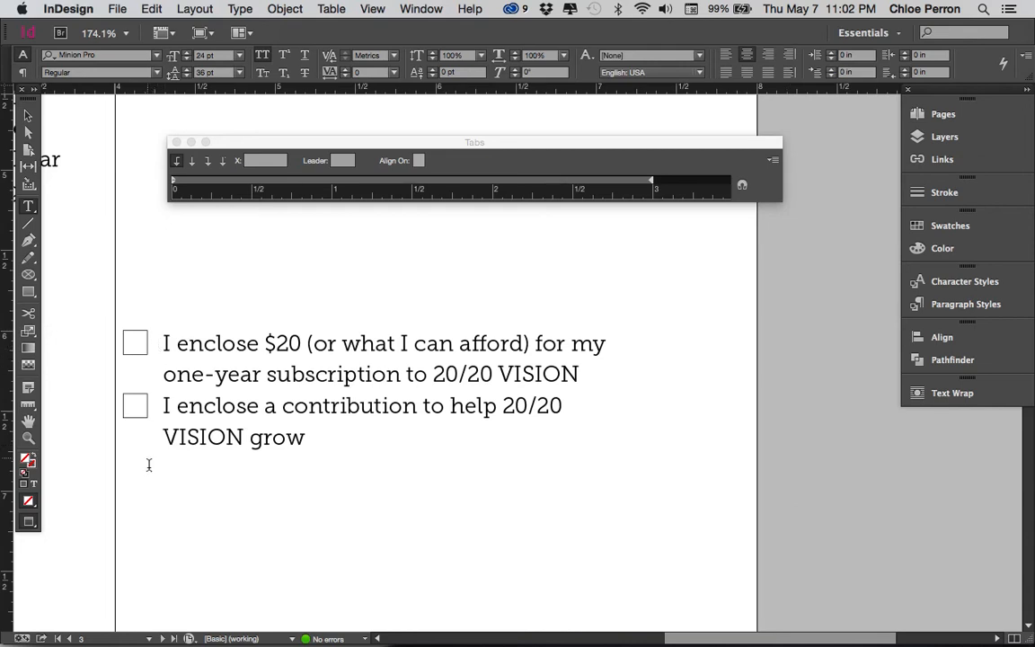
Try removing the tab indents before "one-year" and "VISION grow", and undo both removals.
click(161, 374)
key(BackSpace)
click(160, 438)
key(BackSpace)
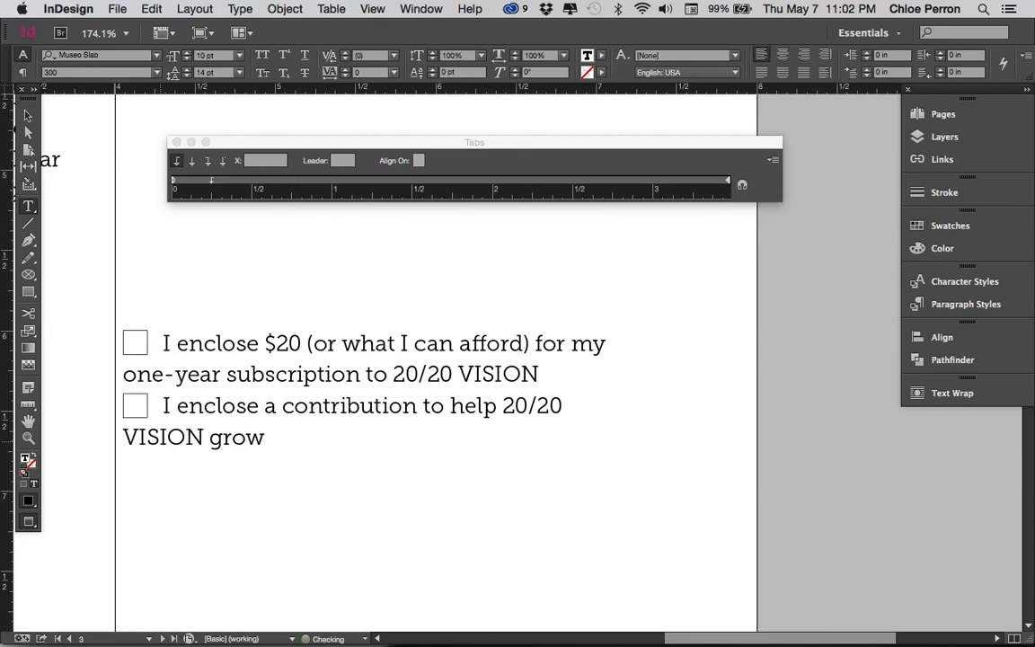
key(super+z)
key(super+z)
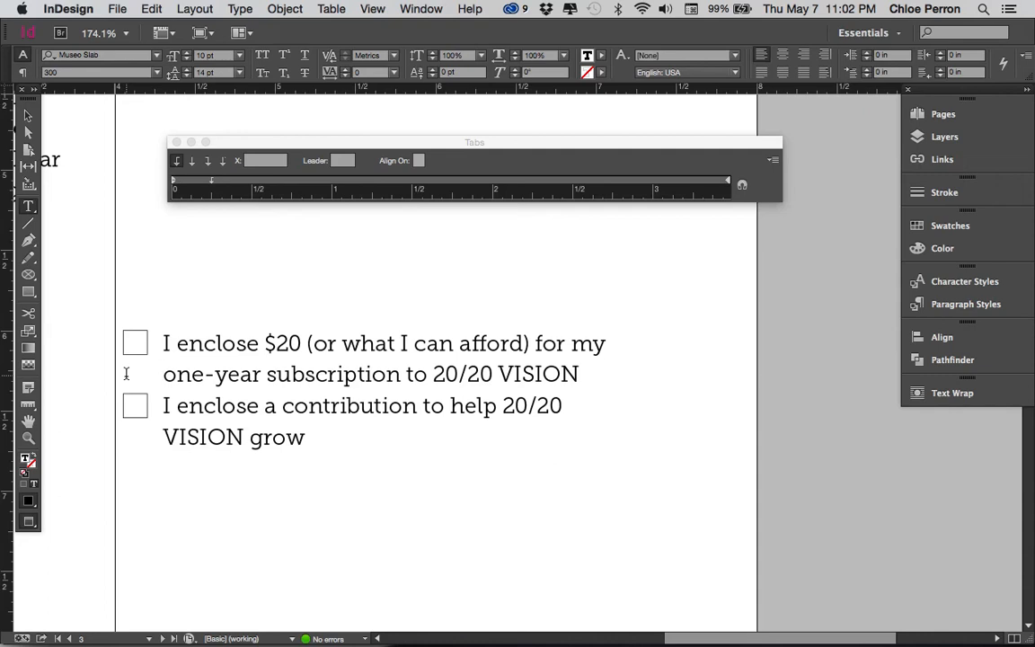
Switch to Complex_Docs_Handout.pdf in Acrobat and go back to the numbered assignment requirements on page 1.
click(127, 376)
key(super+Tab)
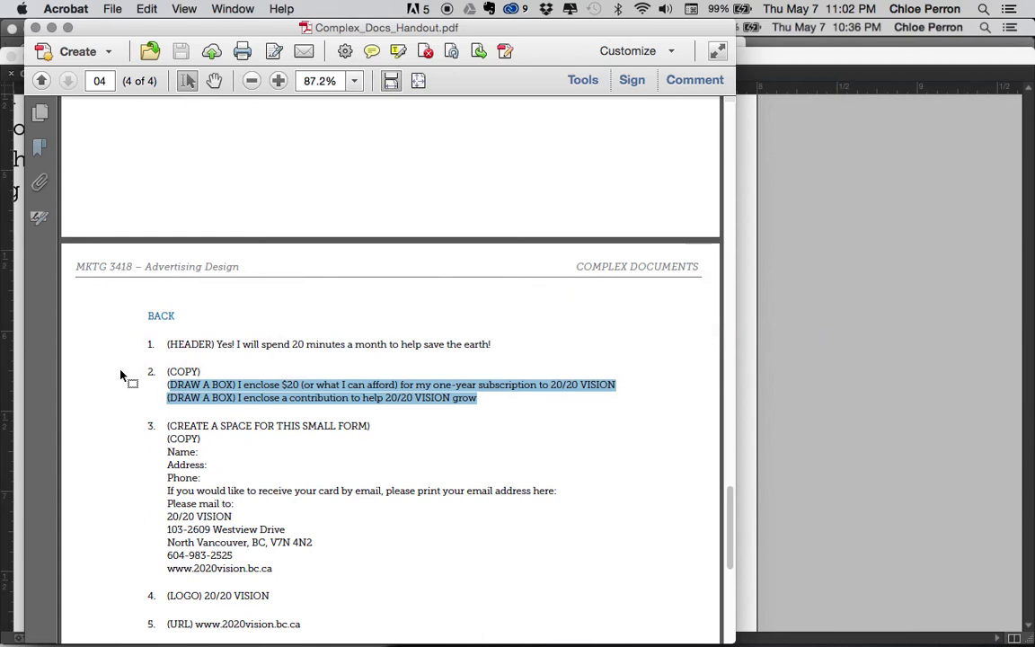
scroll(238, 431, up, 10)
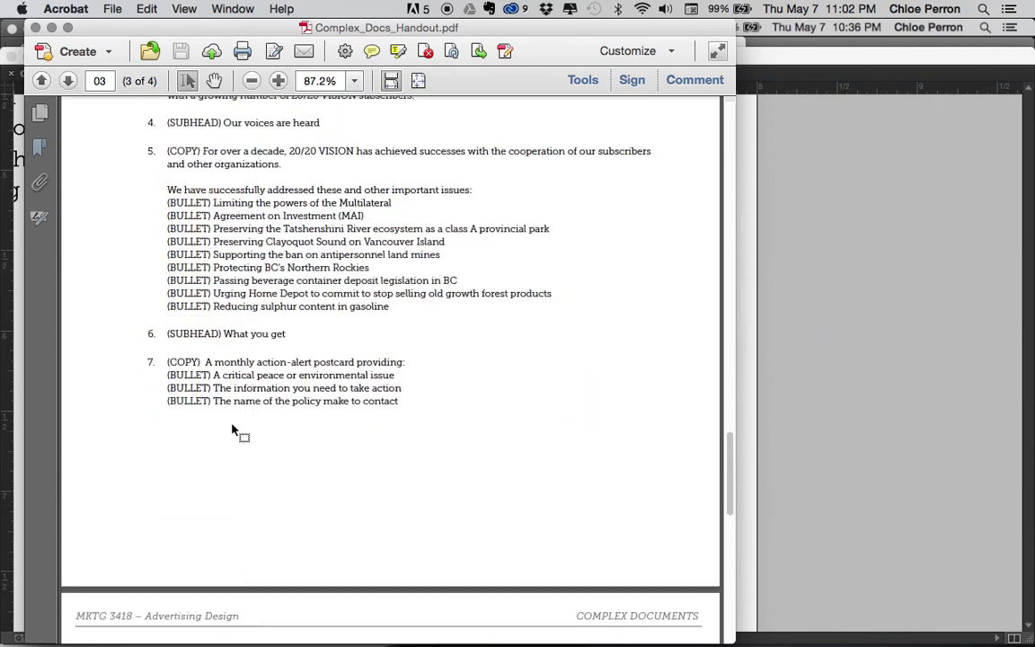
scroll(238, 430, up, 10)
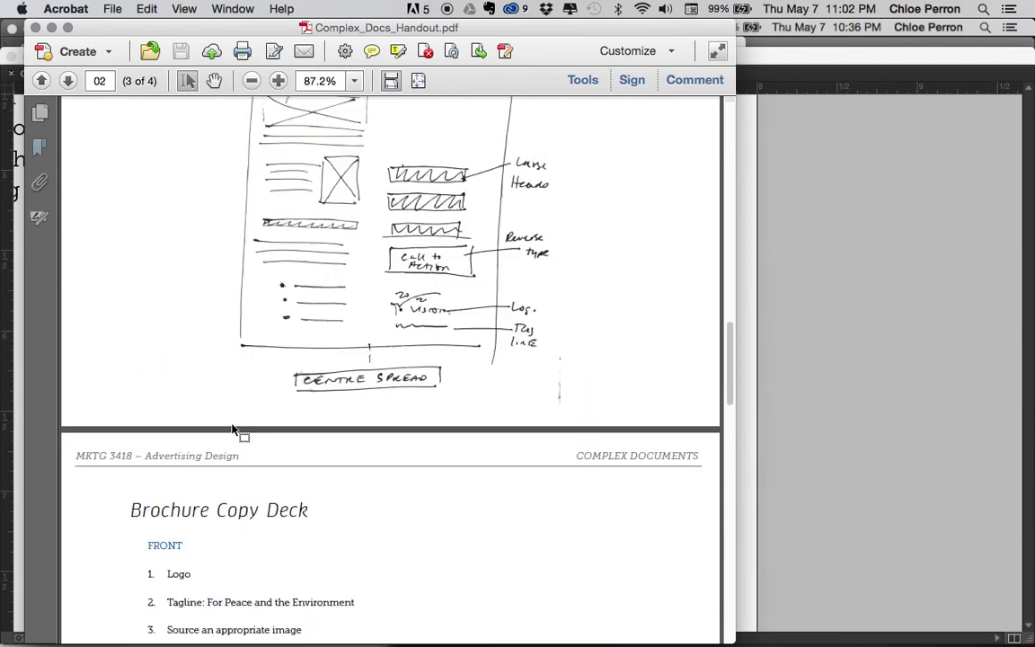
scroll(238, 430, up, 10)
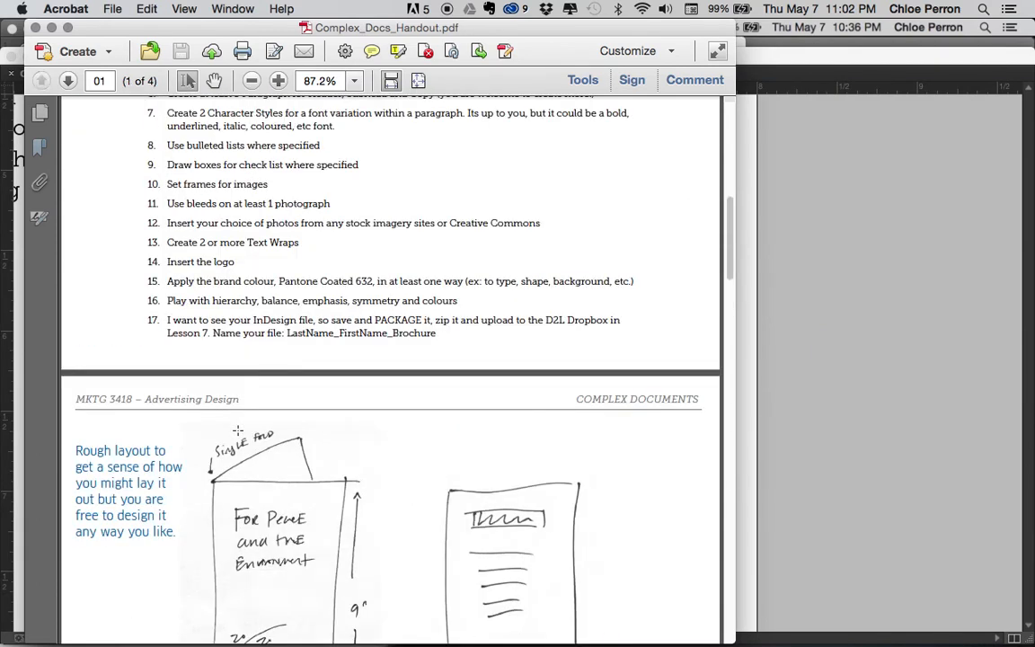